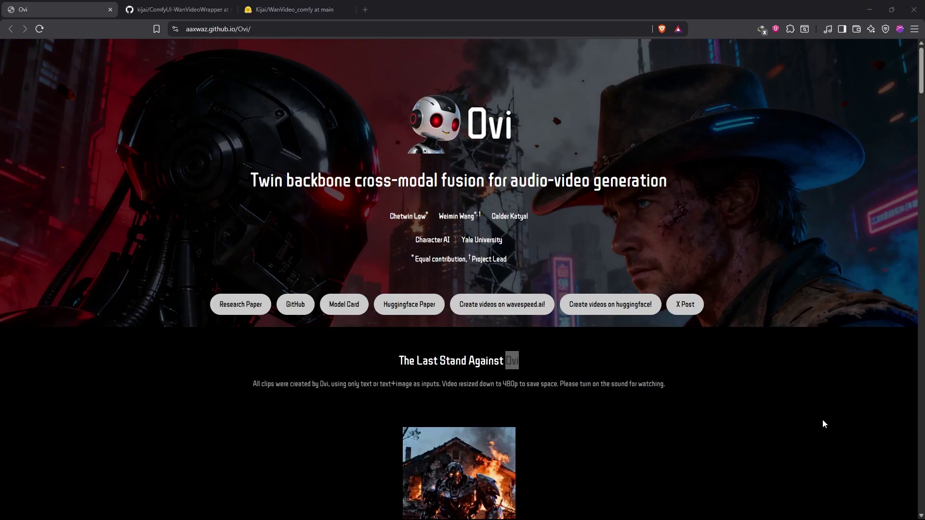
# - Play the Ovi showcase video, pausing at 0:42 and skipping ahead to clips around 1:08
pyautogui.scroll(-5, 823, 424)
pyautogui.click(275, 324)
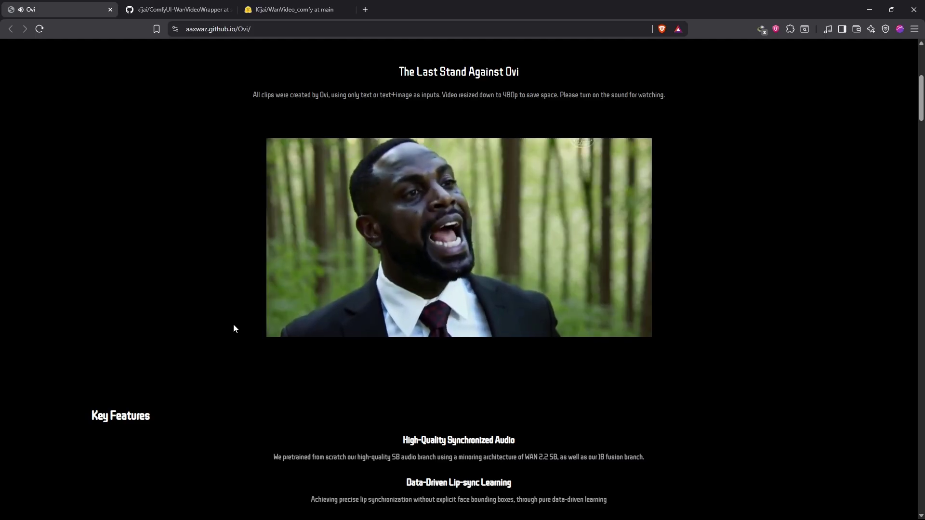
pyautogui.click(281, 323)
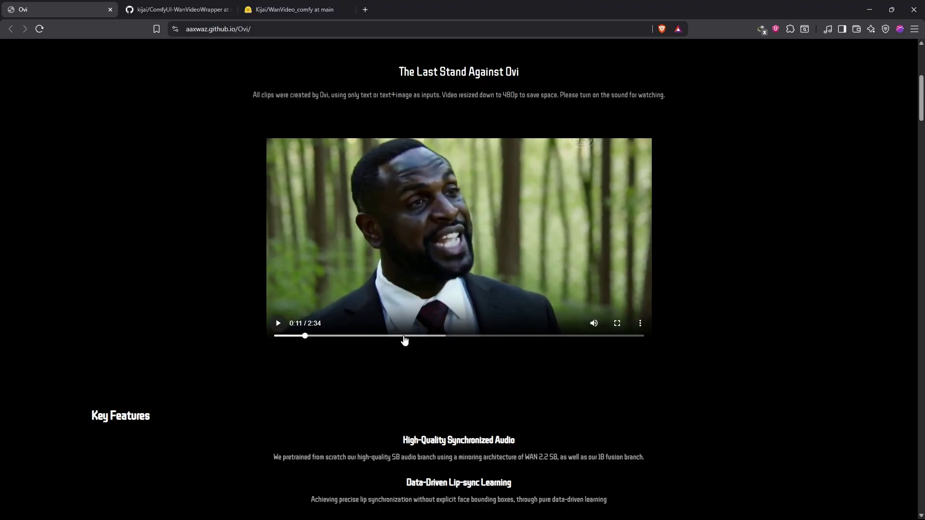
pyautogui.moveTo(404, 339); pyautogui.dragTo(366, 336)
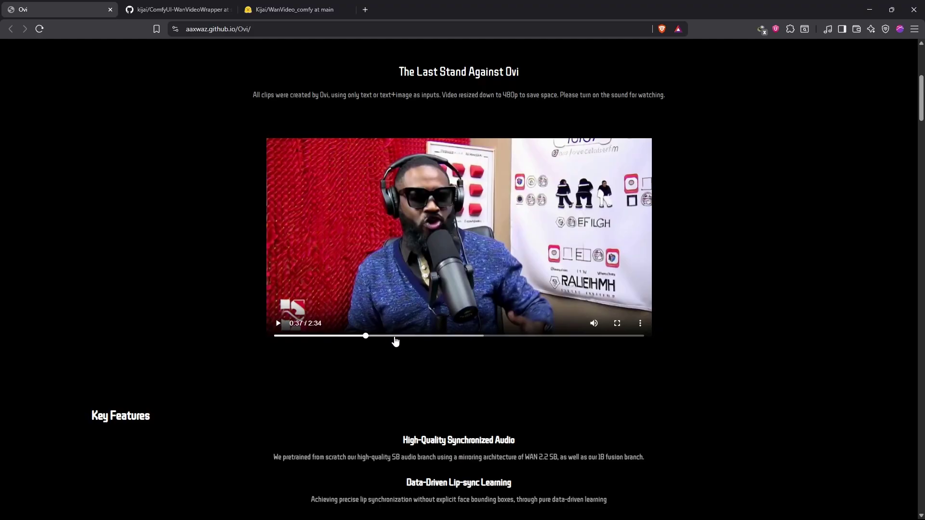
pyautogui.click(278, 323)
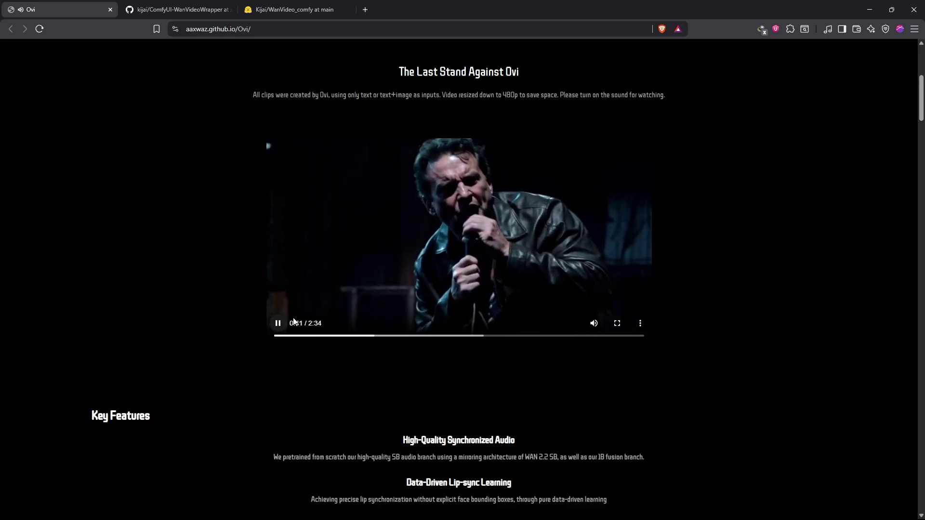
pyautogui.click(281, 326)
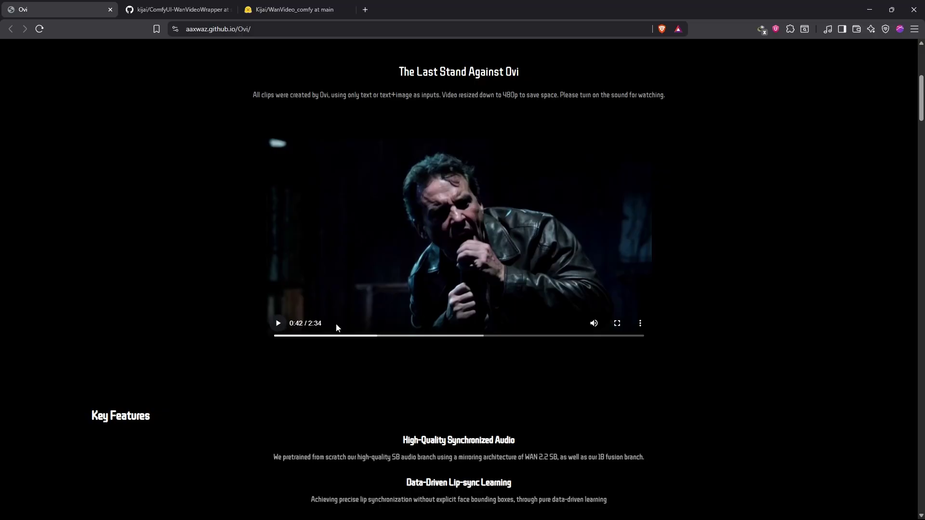
pyautogui.click(281, 326)
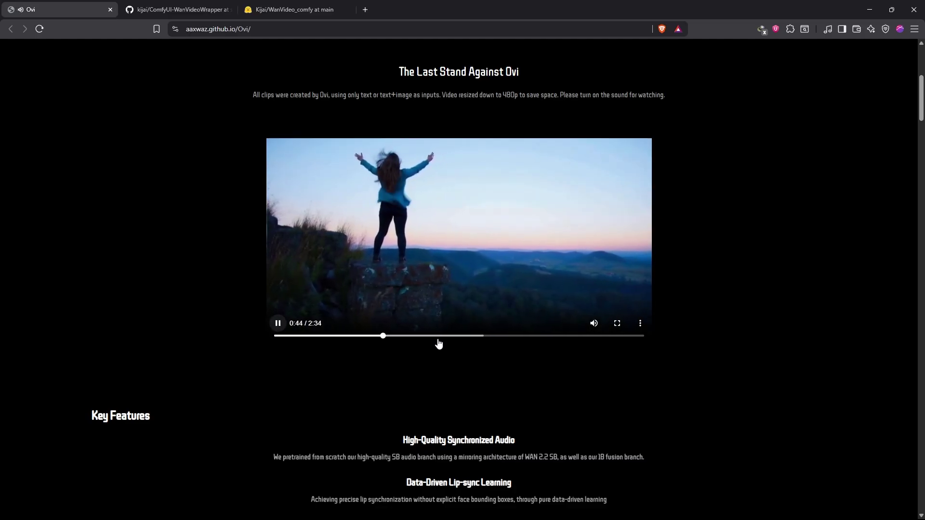
pyautogui.click(437, 335)
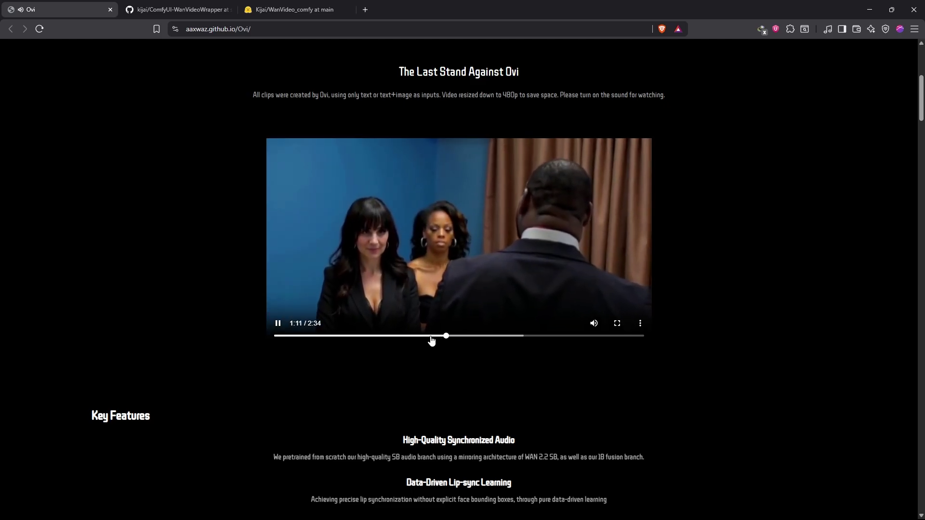
# - Pause the showcase video and jump between clips at 1:04, 1:15, 1:22 and about 1:44
pyautogui.click(428, 336)
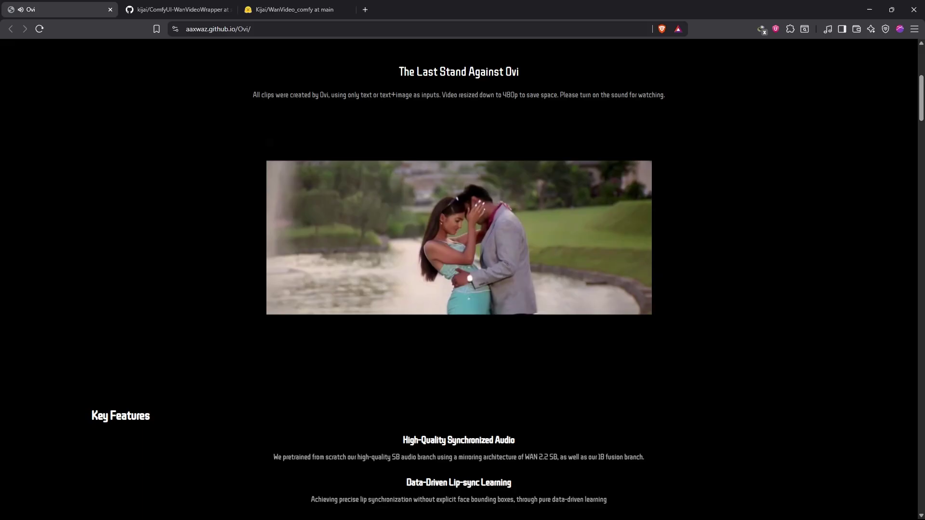
pyautogui.moveTo(510, 244)
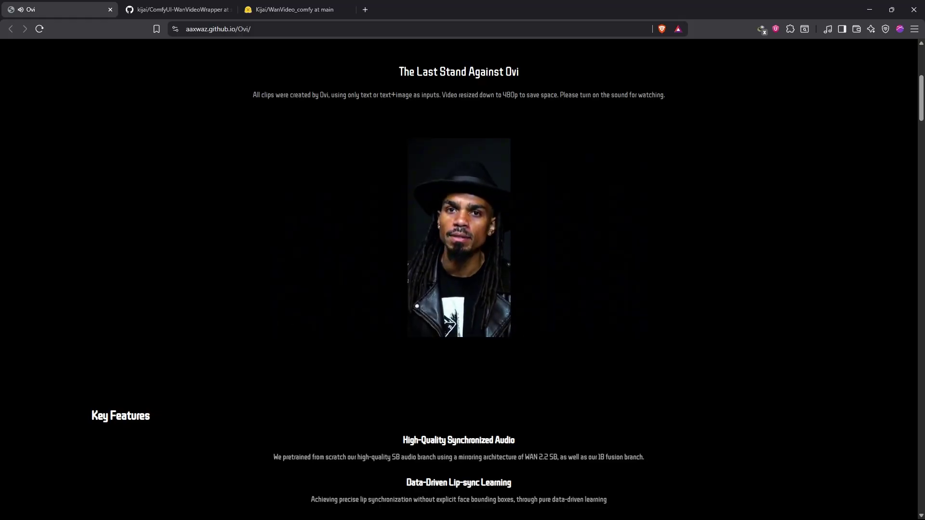
pyautogui.click(470, 268)
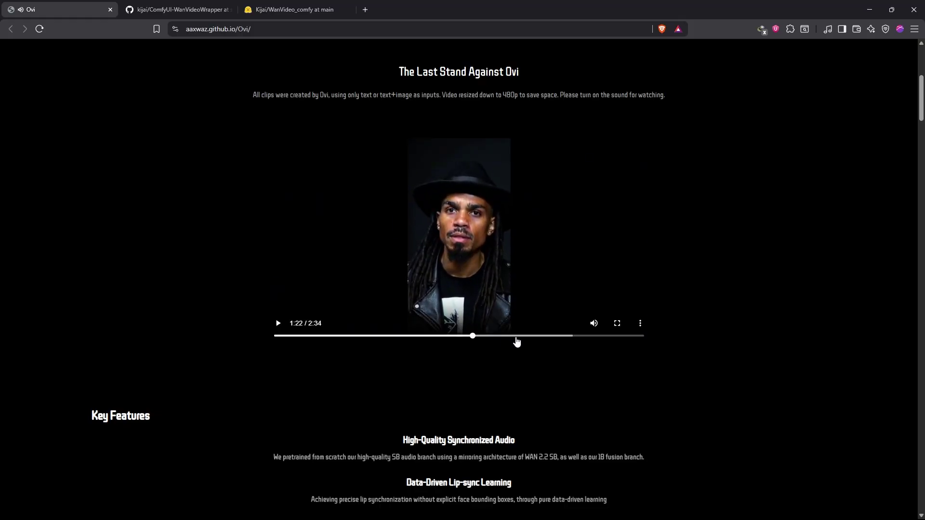
pyautogui.click(456, 337)
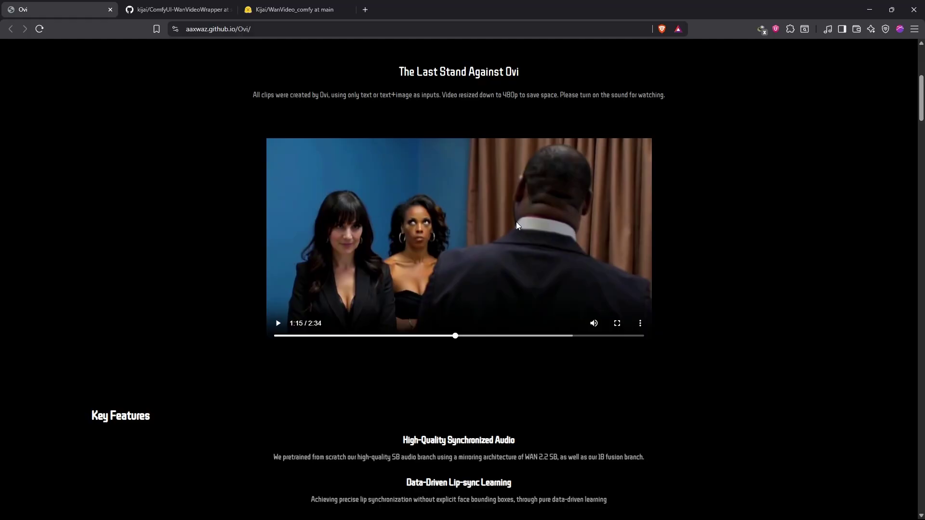
pyautogui.click(472, 336)
pyautogui.click(498, 336)
pyautogui.click(524, 335)
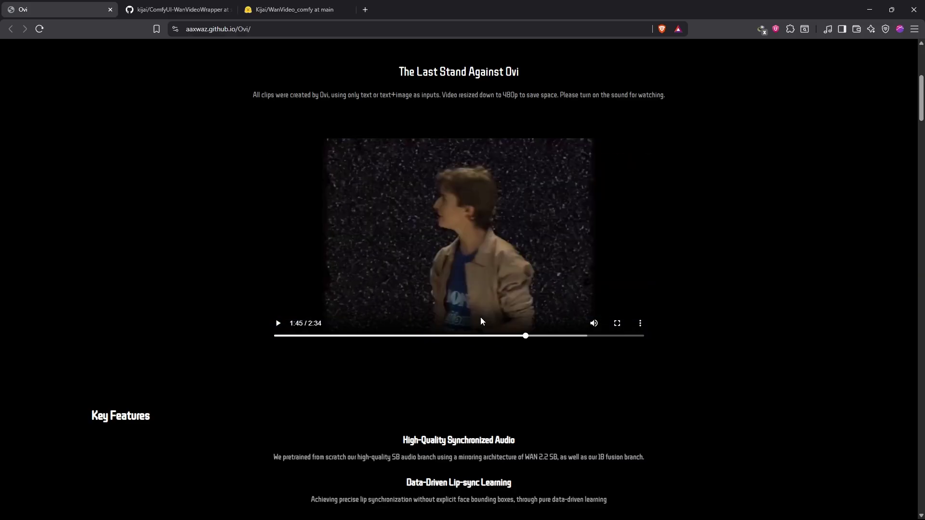
# - Scroll the Ovi page past the TI2AV grid down to the T2AV example videos
pyautogui.scroll(-7, 388, 246)
pyautogui.scroll(4, 378, 336)
pyautogui.scroll(-8, 496, 213)
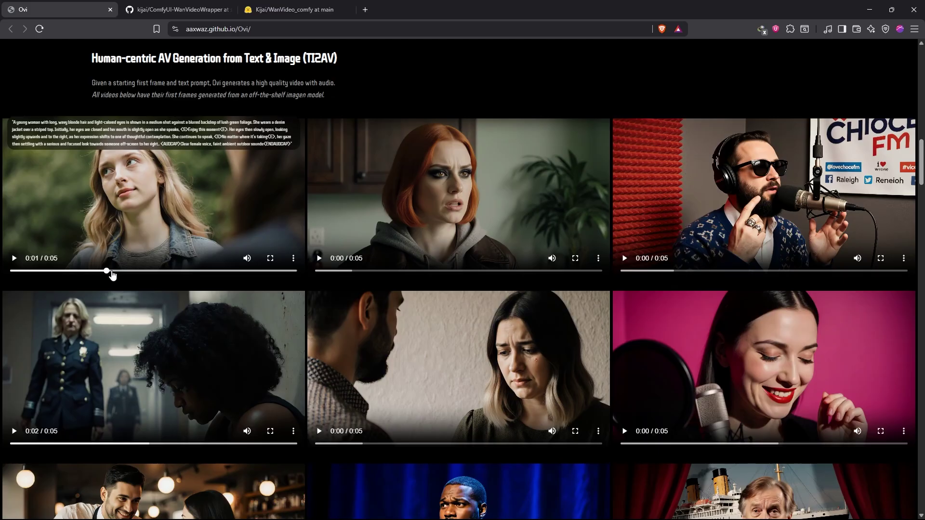
pyautogui.scroll(-12, 112, 275)
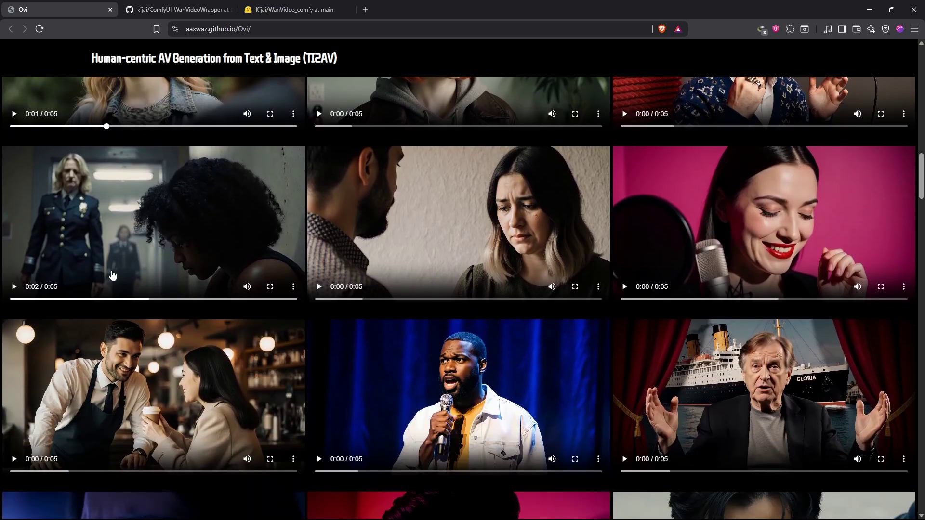
pyautogui.scroll(-1, 29, 317)
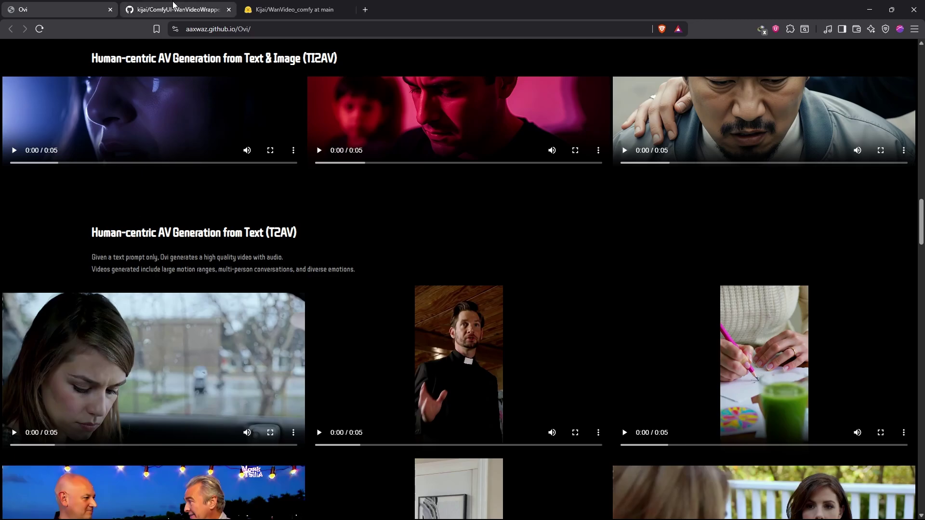
# - View the kijai/ComfyUI-WanVideoWrapper ovi branch on GitHub, then the Kijai/WanVideo_comfy files on Hugging Face
pyautogui.click(199, 15)
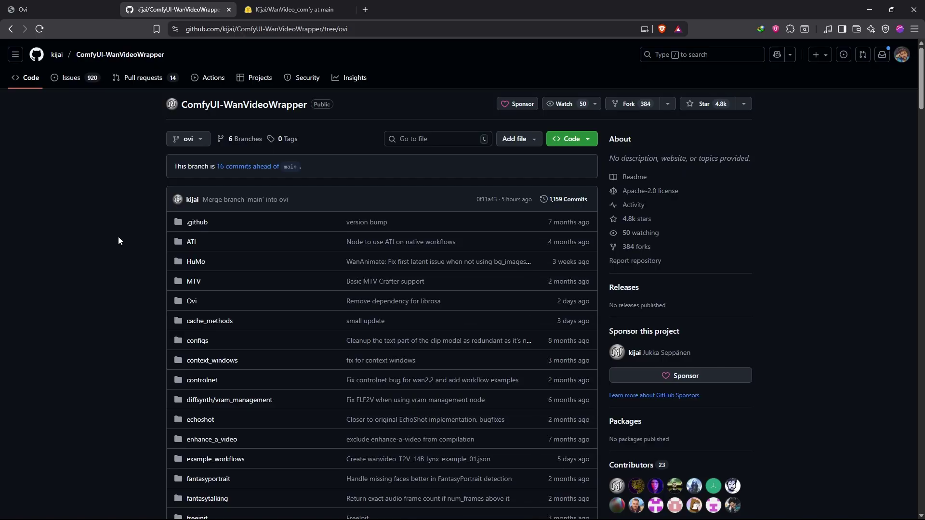
pyautogui.click(293, 10)
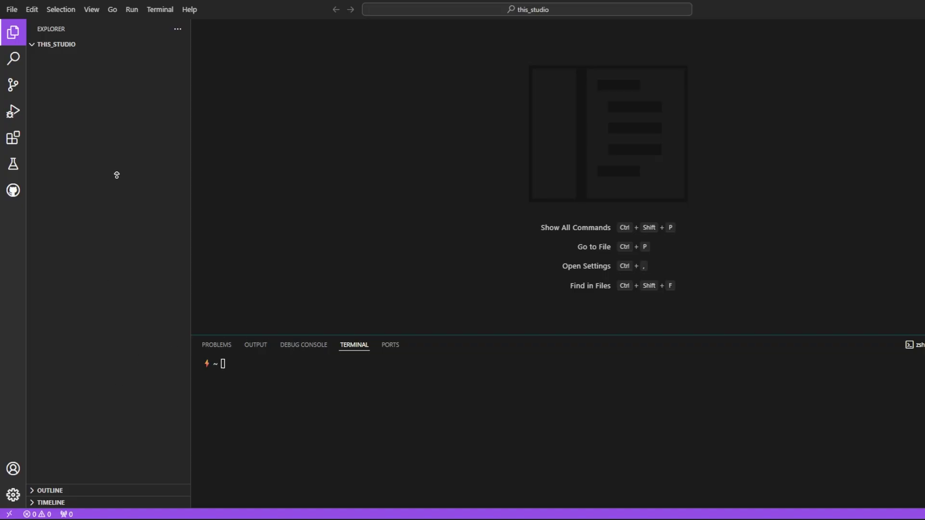
# - Clone the ComfyUI-Easy-Install MAC-Linux branch in the terminal and change into its folder
pyautogui.click(373, 459)
pyautogui.write('git clone --single-branch --branch MAC-Linux https://github.com/Tavris1/ComfyUI-Easy-Install.git  cd ComfyUI-Easy-Install')
pyautogui.press('Return')
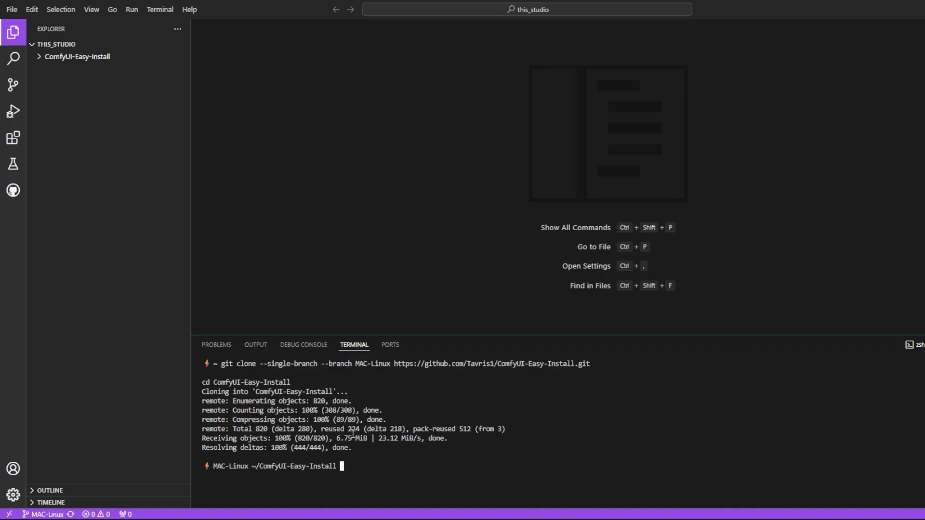
# - Run the OSXComfyUI-Easy-Install.sh installer script
pyautogui.write('./OSXFD')
pyautogui.press('BackSpace')
pyautogui.press('BackSpace')
pyautogui.press('Tab')
pyautogui.press('Return')
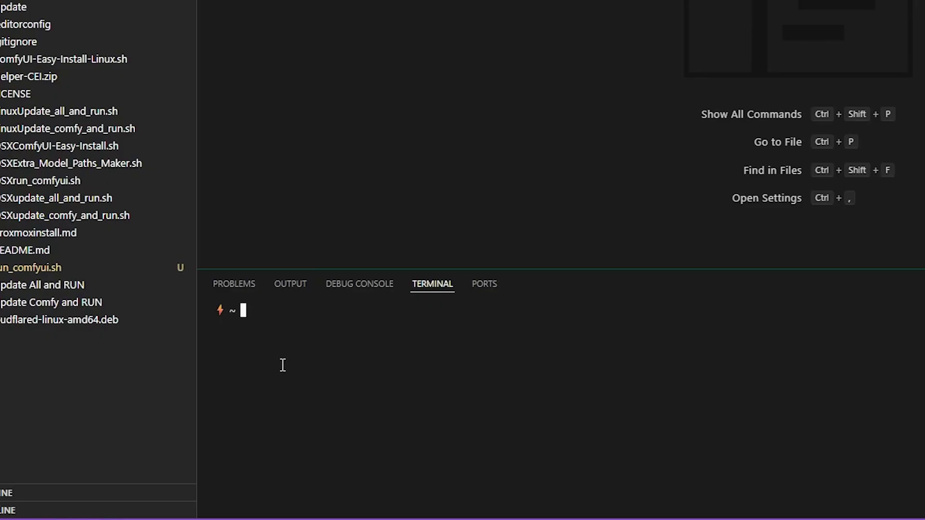
# - Change the terminal directory into ComfyUI/custom_nodes
pyautogui.write('cd C')
pyautogui.press('Tab')
pyautogui.write('C')
pyautogui.press('Tab')
pyautogui.write('C')
pyautogui.press('Tab')
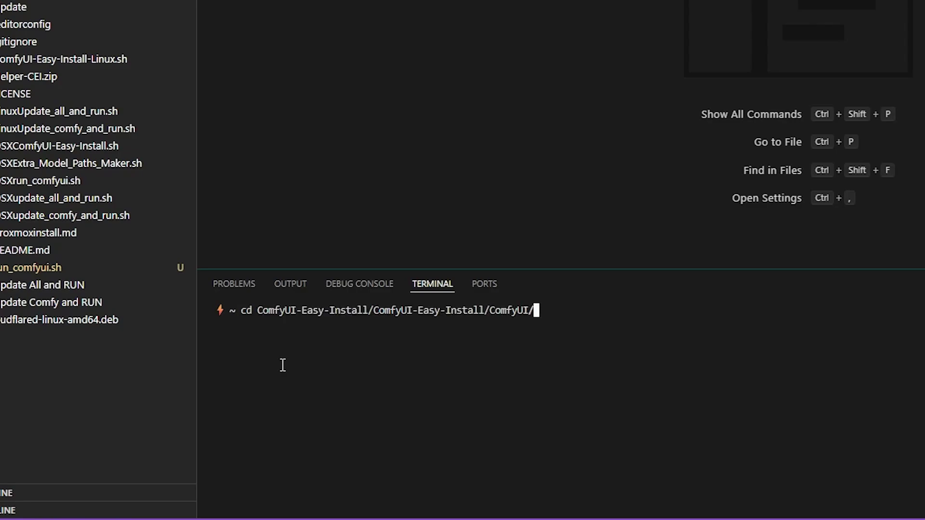
pyautogui.write('cus')
pyautogui.press('Tab')
pyautogui.press('Return')
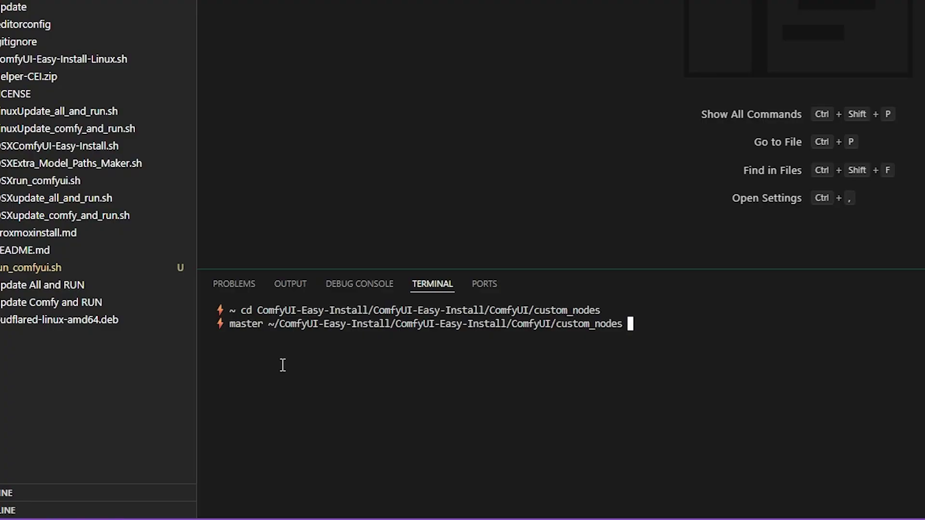
# - Draft 'git clone --brance ovi' with the ComfyUI-WanVideoWrapper repository URL pasted in, without running it
pyautogui.write('gi')
pyautogui.press('BackSpace')
pyautogui.press('BackSpace')
pyautogui.write('git clone --brance')
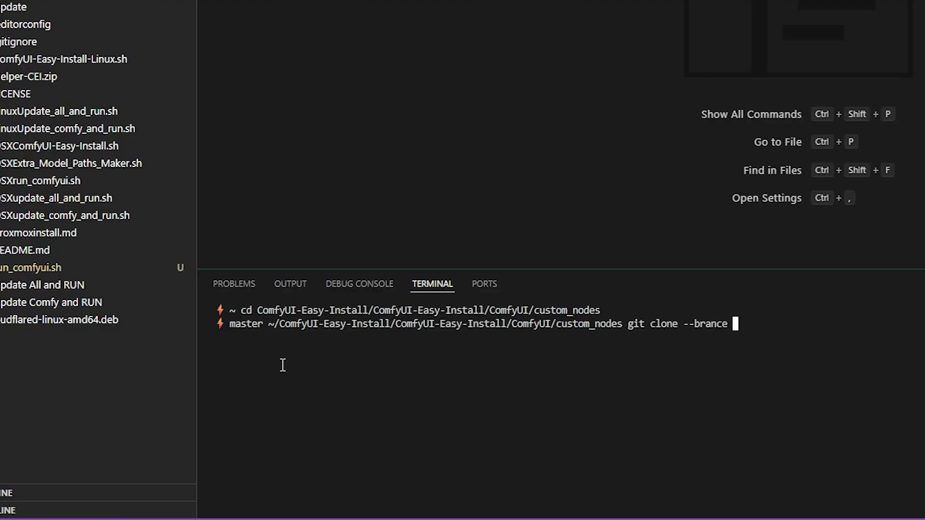
pyautogui.write('ovi')
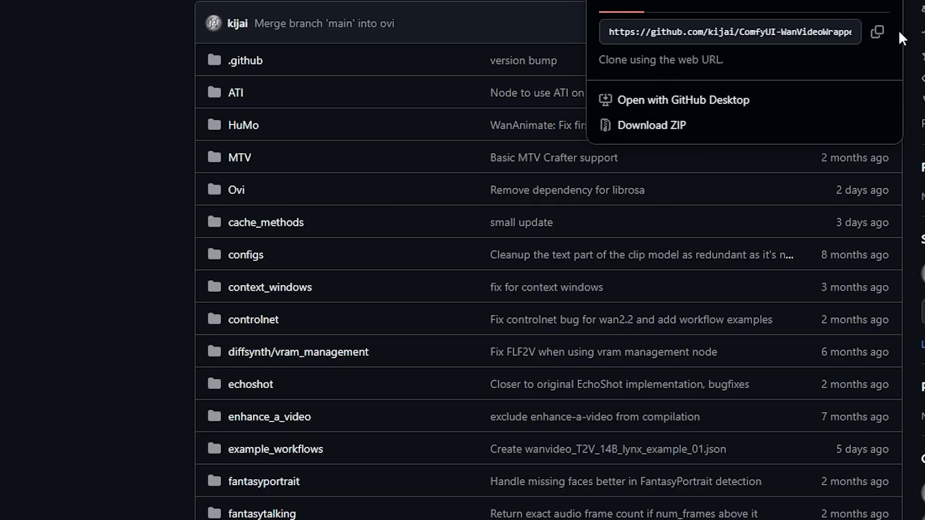
pyautogui.click(877, 31)
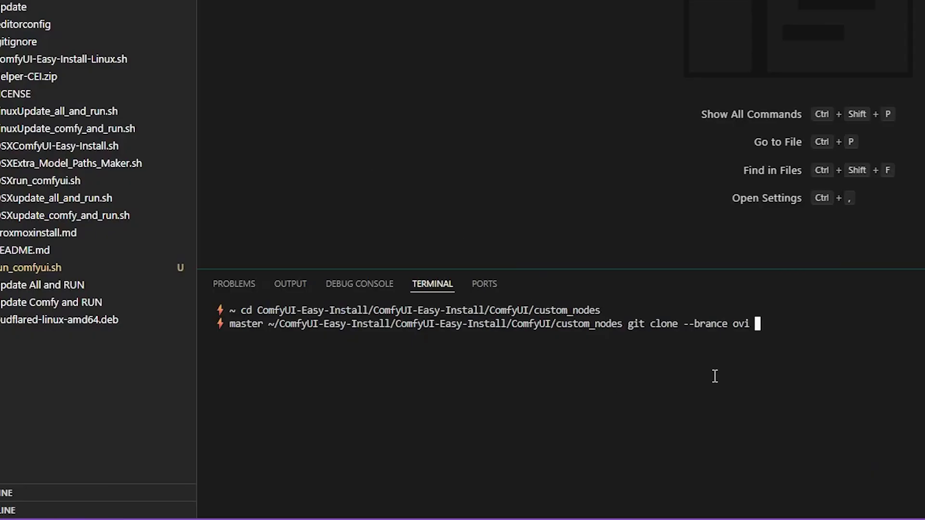
pyautogui.hotkey('ctrl', 'shift', 'v')
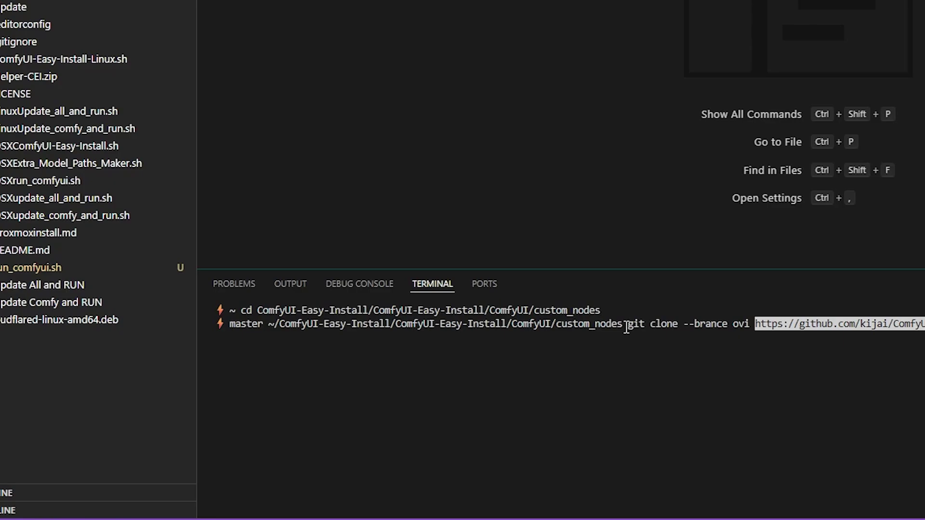
pyautogui.moveTo(628, 325); pyautogui.dragTo(214, 324)
pyautogui.moveTo(628, 324); pyautogui.dragTo(749, 324)
pyautogui.click(749, 323)
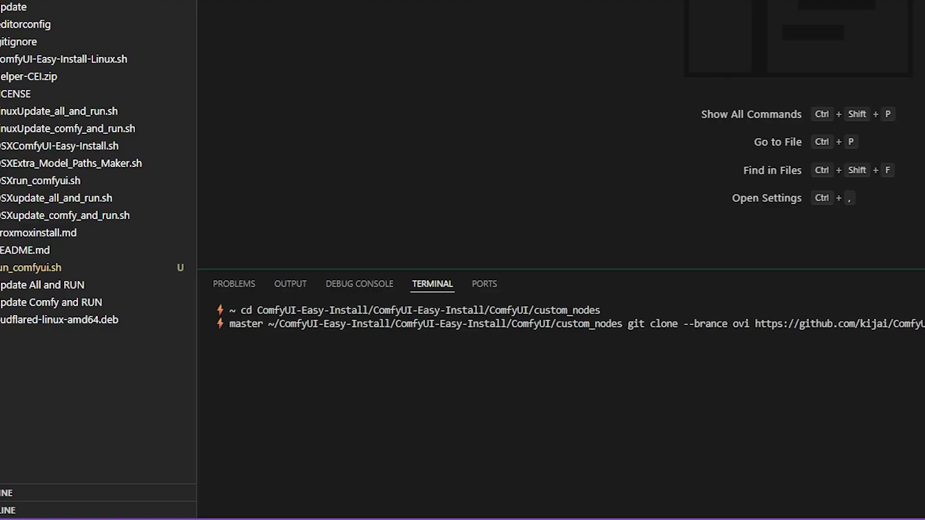
# - Discard the clone command and move up two folders, then into python_embeded
pyautogui.press('BackSpace')
pyautogui.press('BackSpace')
pyautogui.press('BackSpace')
pyautogui.press('BackSpace')
pyautogui.press('BackSpace')
pyautogui.press('BackSpace')
pyautogui.press('BackSpace')
pyautogui.press('BackSpace')
pyautogui.press('BackSpace')
pyautogui.press('BackSpace')
pyautogui.press('BackSpace')
pyautogui.press('BackSpace')
pyautogui.press('BackSpace')
pyautogui.press('BackSpace')
pyautogui.press('BackSpace')
pyautogui.press('BackSpace')
pyautogui.press('BackSpace')
pyautogui.press('BackSpace')
pyautogui.press('BackSpace')
pyautogui.press('BackSpace')
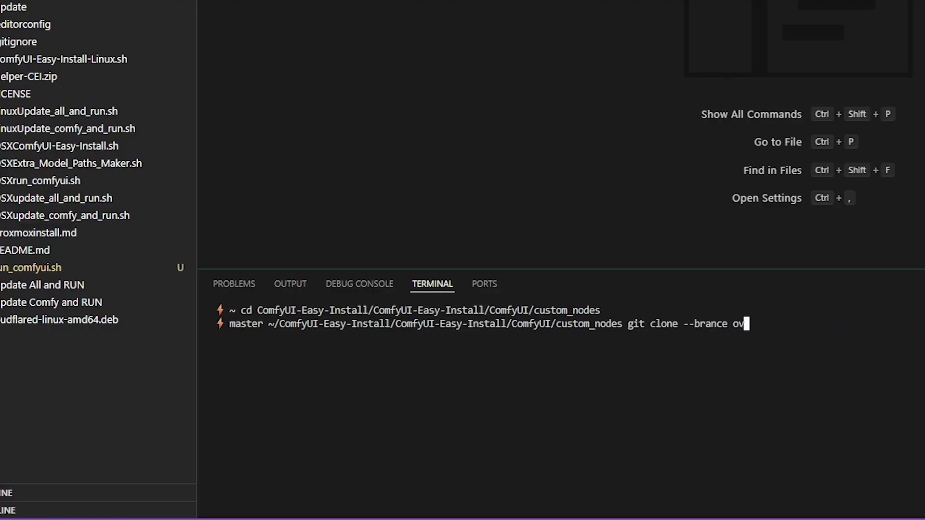
pyautogui.press('BackSpace')
pyautogui.press('BackSpace')
pyautogui.press('BackSpace')
pyautogui.press('BackSpace')
pyautogui.press('BackSpace')
pyautogui.press('BackSpace')
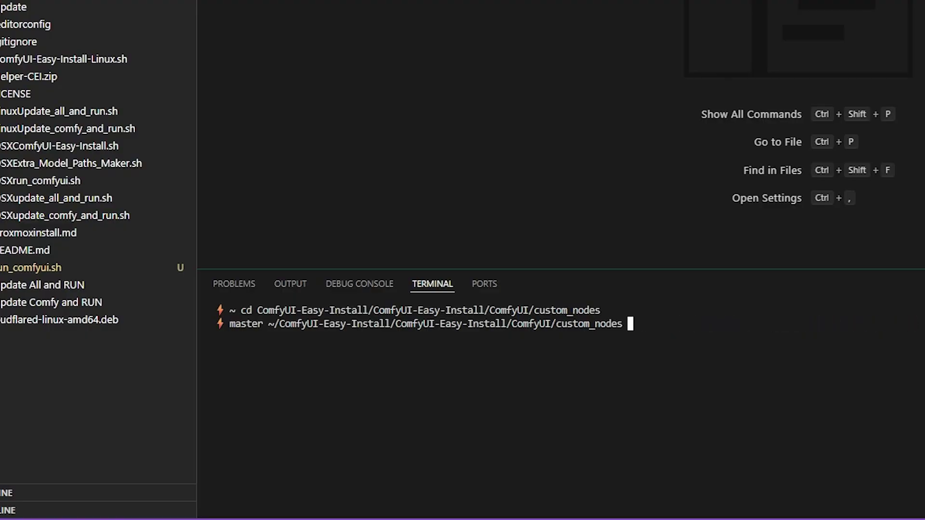
pyautogui.write('cd ..')
pyautogui.press('Return')
pyautogui.write('cd ..')
pyautogui.press('Return')
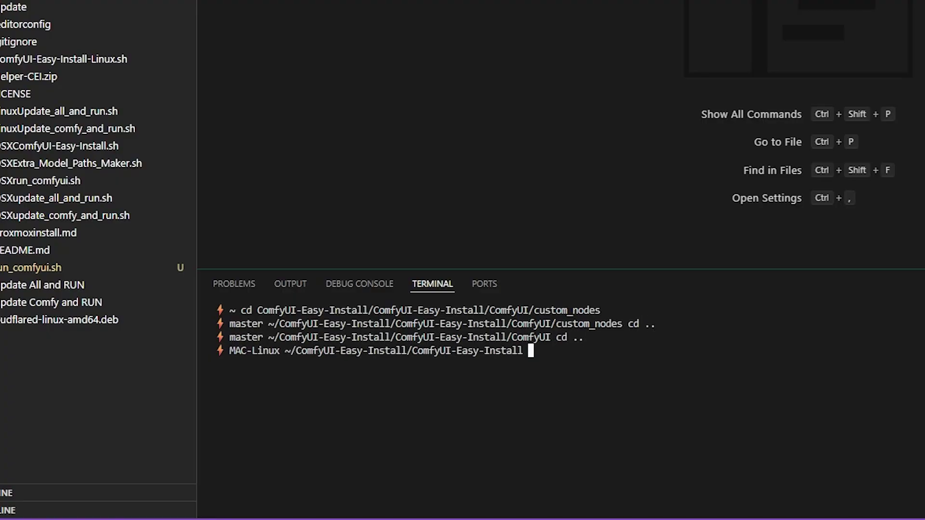
pyautogui.write('cd')
pyautogui.write('py')
pyautogui.press('Tab')
pyautogui.press('Return')
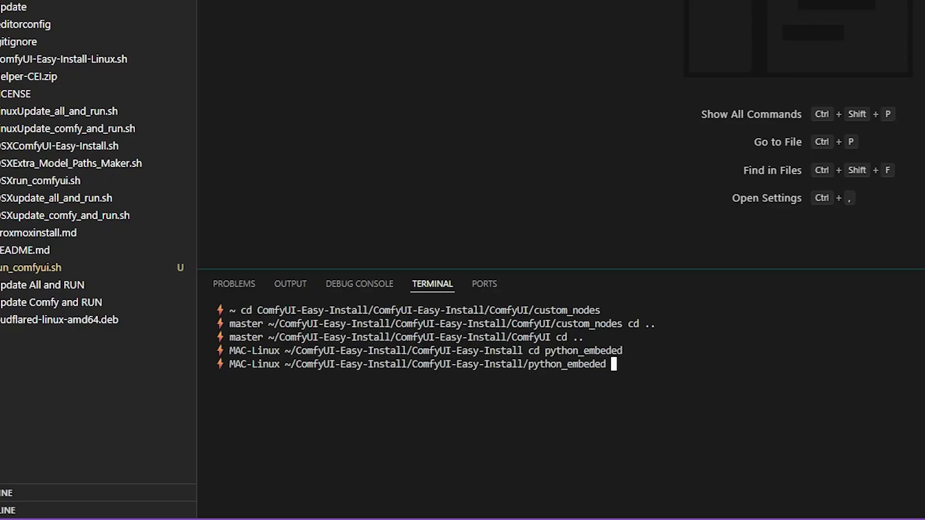
# - Draft 'python -m pip install -r' for ComfyUI-WanVideoWrapper's requirements.txt, then erase it unrun
pyautogui.write('python')
pyautogui.write('-m p')
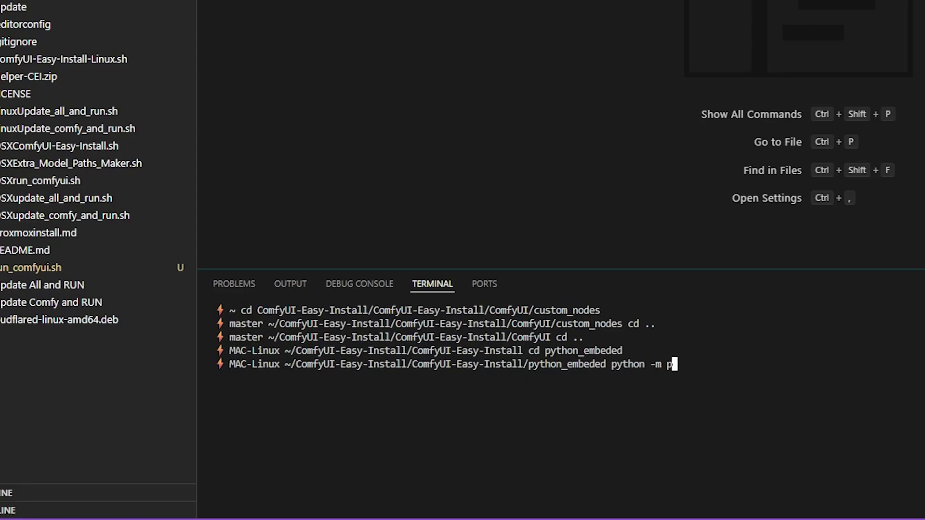
pyautogui.write('ip install -r ')
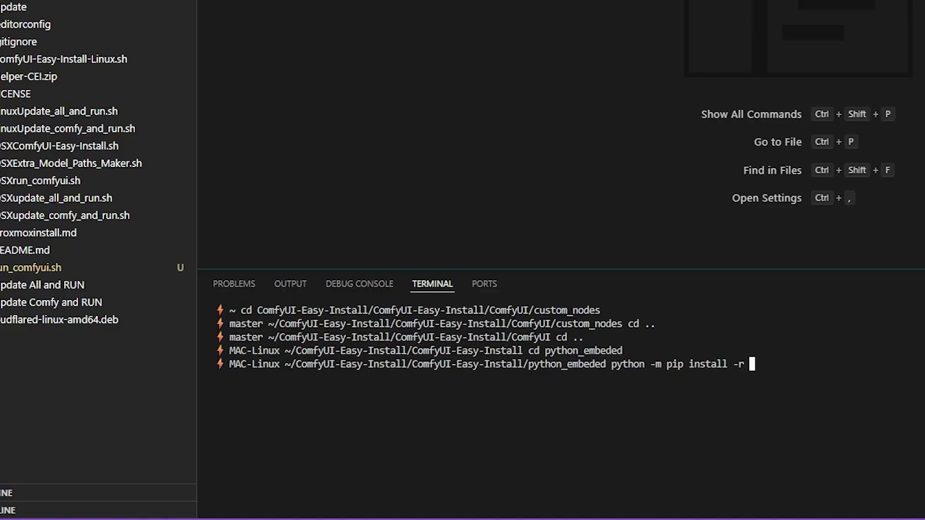
pyautogui.write('../c')
pyautogui.press('Tab')
pyautogui.press('Tab')
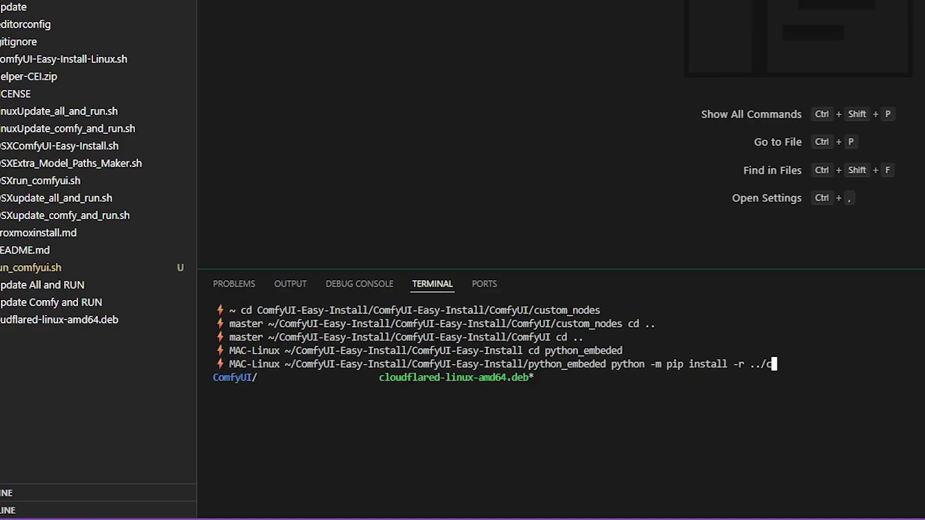
pyautogui.write('o')
pyautogui.press('Tab')
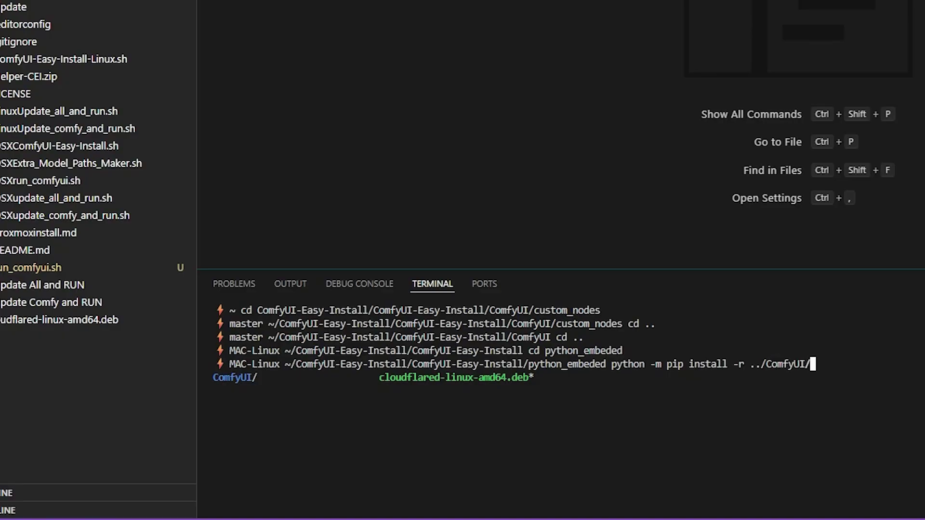
pyautogui.write('cu')
pyautogui.press('Tab')
pyautogui.press('Tab')
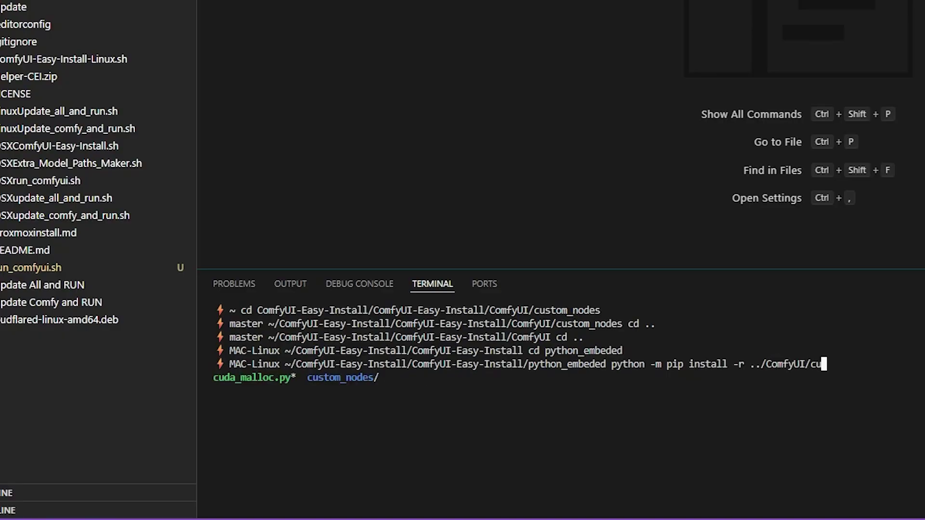
pyautogui.write('s')
pyautogui.press('Tab')
pyautogui.write('c')
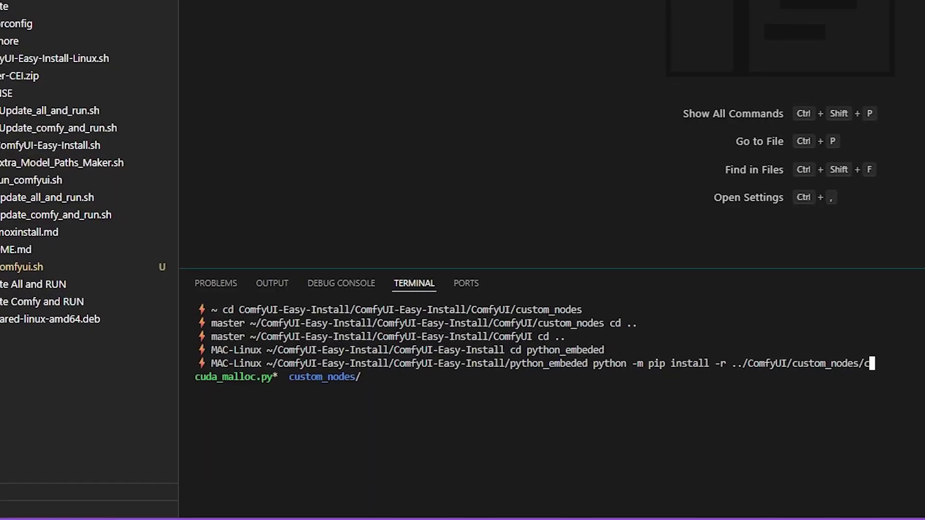
pyautogui.write('omfyUI-w')
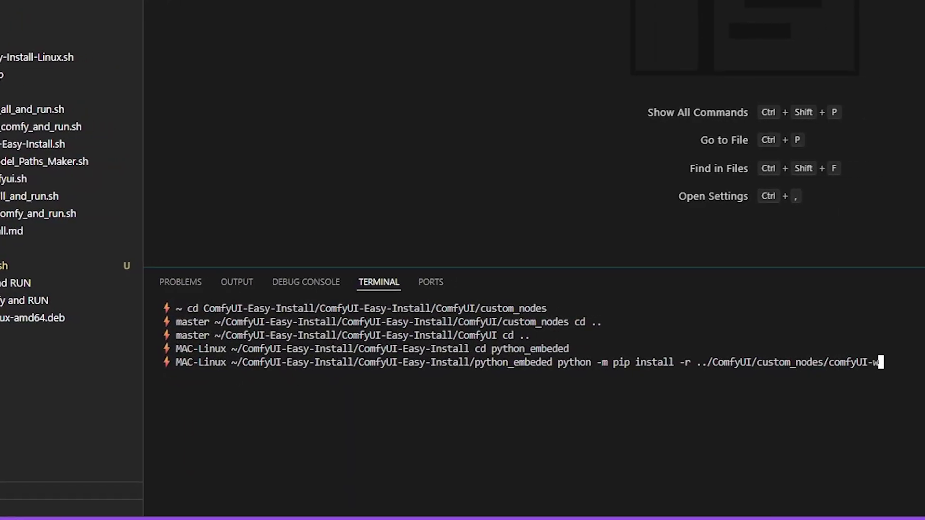
pyautogui.write('an')
pyautogui.press('Tab')
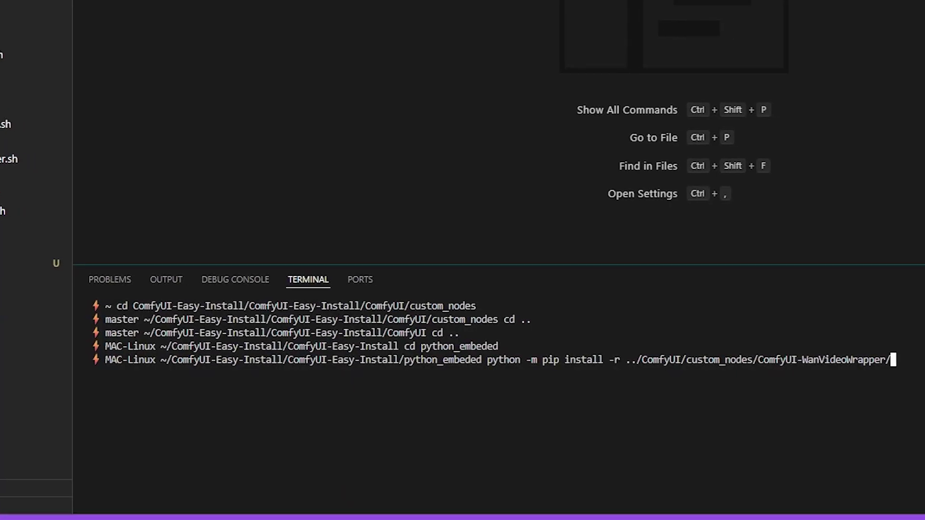
pyautogui.write('requirements.')
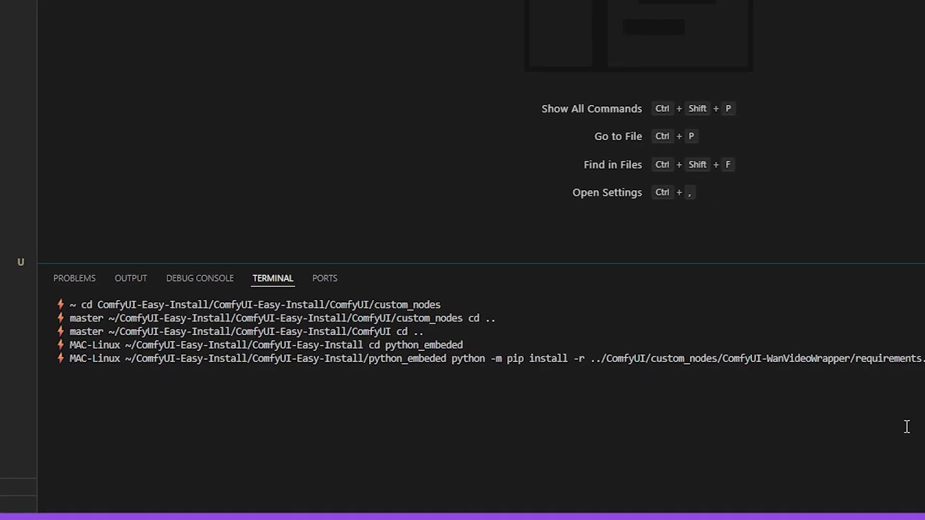
pyautogui.write('txt')
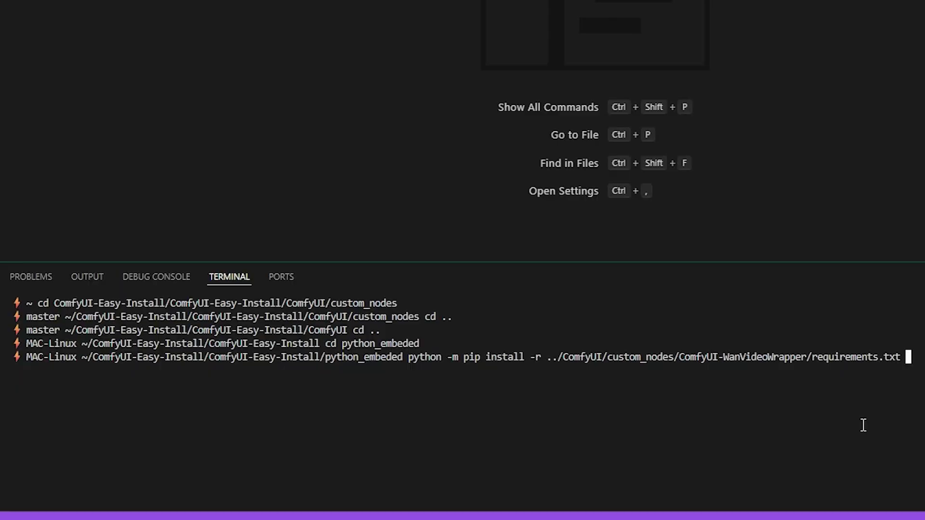
pyautogui.press('BackSpace')
pyautogui.press('BackSpace')
pyautogui.press('BackSpace')
pyautogui.press('BackSpace')
pyautogui.press('BackSpace')
pyautogui.press('BackSpace')
pyautogui.press('BackSpace')
pyautogui.press('BackSpace')
pyautogui.press('BackSpace')
pyautogui.press('BackSpace')
pyautogui.press('BackSpace')
pyautogui.press('BackSpace')
pyautogui.press('BackSpace')
pyautogui.press('BackSpace')
pyautogui.press('BackSpace')
pyautogui.press('BackSpace')
pyautogui.press('BackSpace')
pyautogui.press('BackSpace')
pyautogui.press('BackSpace')
pyautogui.press('BackSpace')
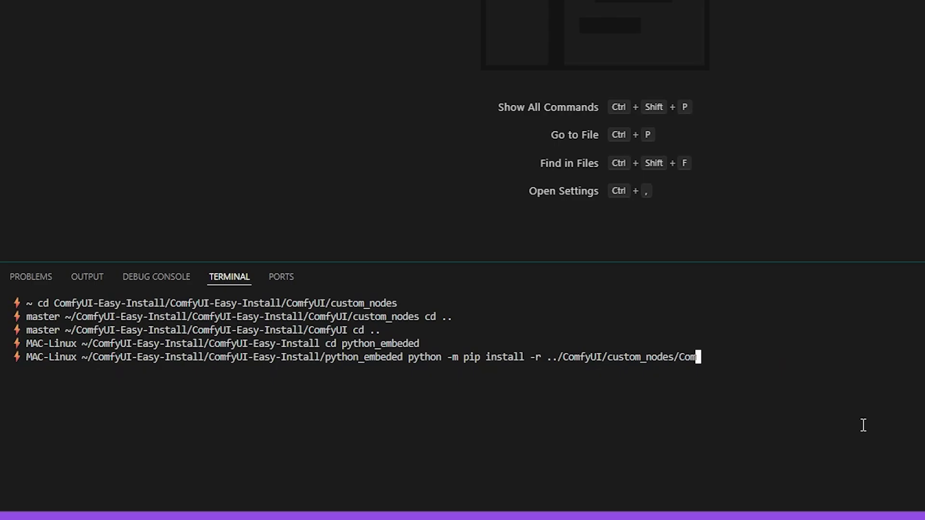
pyautogui.press('BackSpace')
pyautogui.press('BackSpace')
pyautogui.press('BackSpace')
pyautogui.press('BackSpace')
pyautogui.press('BackSpace')
pyautogui.press('BackSpace')
pyautogui.press('BackSpace')
pyautogui.press('BackSpace')
pyautogui.press('BackSpace')
pyautogui.press('BackSpace')
pyautogui.press('BackSpace')
pyautogui.press('BackSpace')
pyautogui.press('BackSpace')
pyautogui.press('BackSpace')
pyautogui.press('BackSpace')
pyautogui.press('BackSpace')
pyautogui.press('BackSpace')
pyautogui.press('BackSpace')
pyautogui.press('BackSpace')
pyautogui.press('BackSpace')
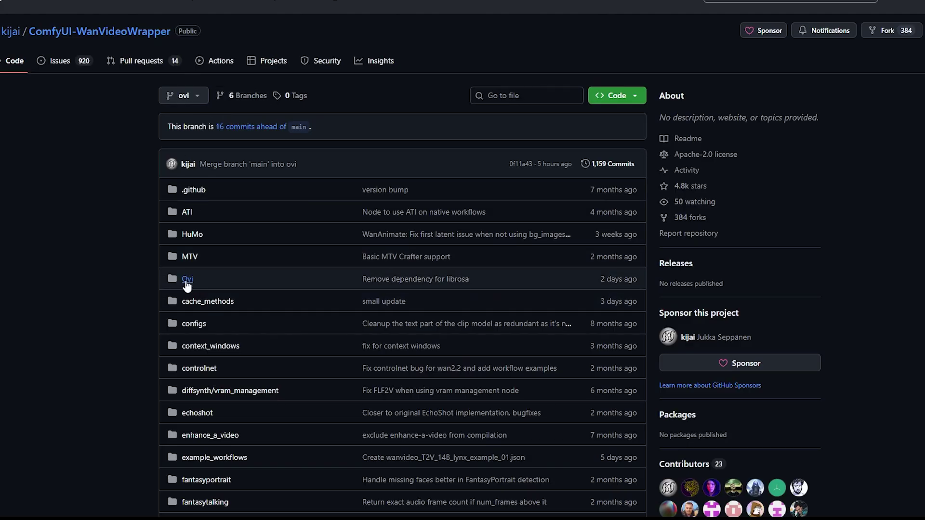
pyautogui.click(244, 269)
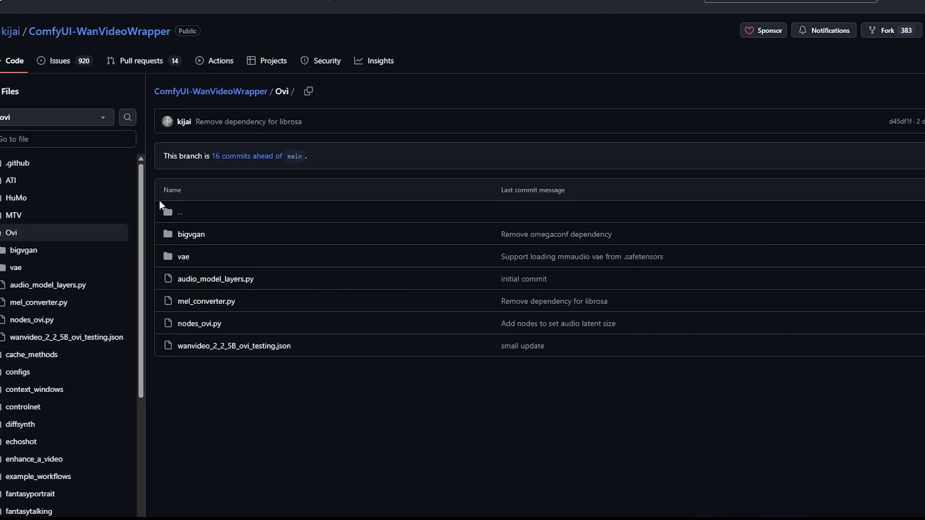
pyautogui.scroll(-2, 197, 250)
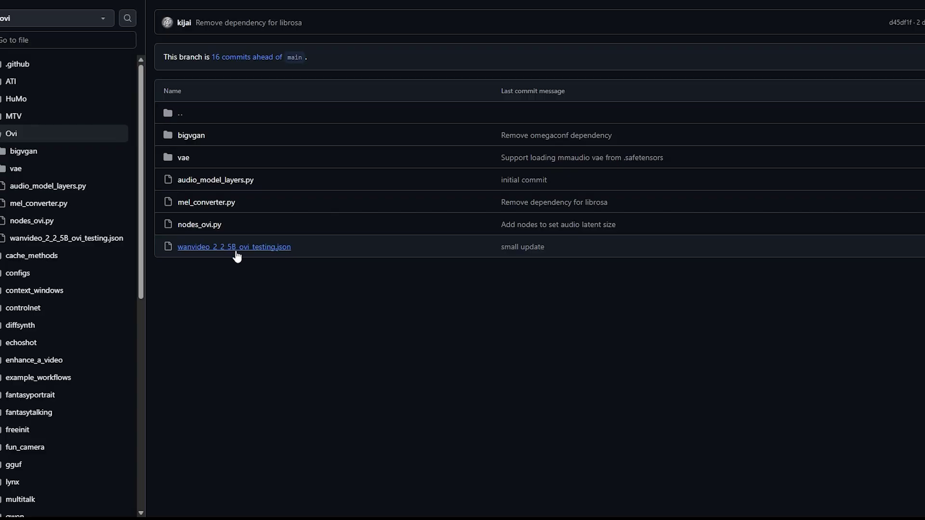
pyautogui.hotkey('alt', 'Left')
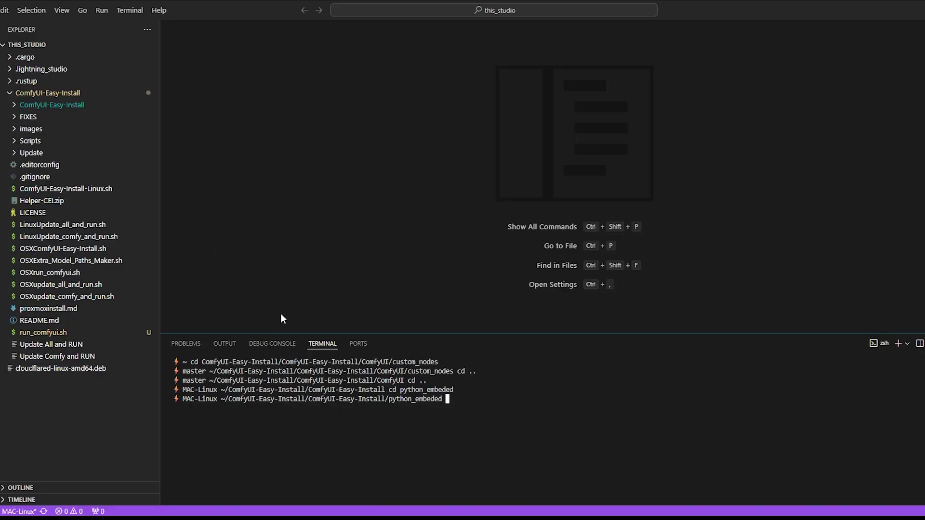
# - List the ComfyUI-Easy-Install folder contents with ls, briefly highlighting run_nvidia_gpu.bat
pyautogui.write('./run_c')
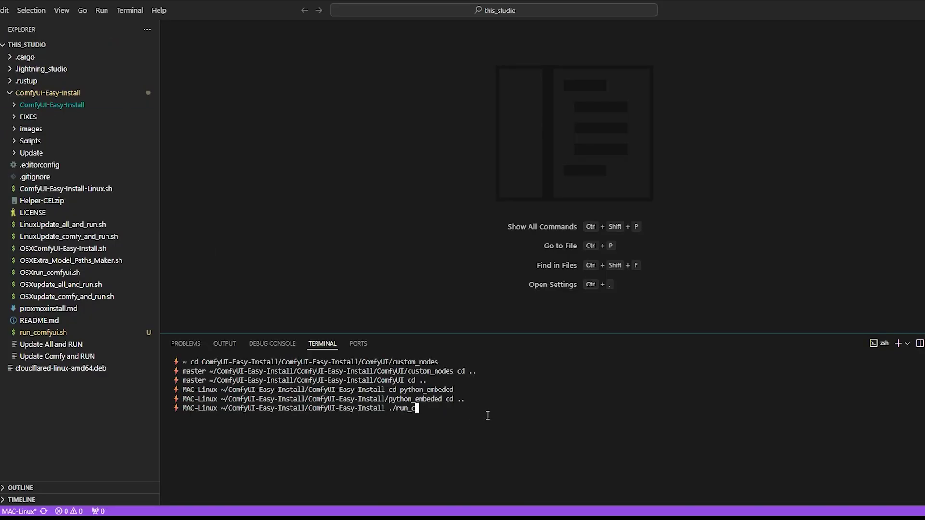
pyautogui.press('Tab')
pyautogui.press('BackSpace')
pyautogui.press('BackSpace')
pyautogui.press('BackSpace')
pyautogui.press('BackSpace')
pyautogui.press('BackSpace')
pyautogui.press('BackSpace')
pyautogui.press('BackSpace')
pyautogui.press('BackSpace')
pyautogui.press('BackSpace')
pyautogui.press('BackSpace')
pyautogui.press('BackSpace')
pyautogui.press('BackSpace')
pyautogui.press('BackSpace')
pyautogui.press('BackSpace')
pyautogui.press('BackSpace')
pyautogui.press('BackSpace')
pyautogui.press('BackSpace')
pyautogui.write('ls')
pyautogui.press('Return')
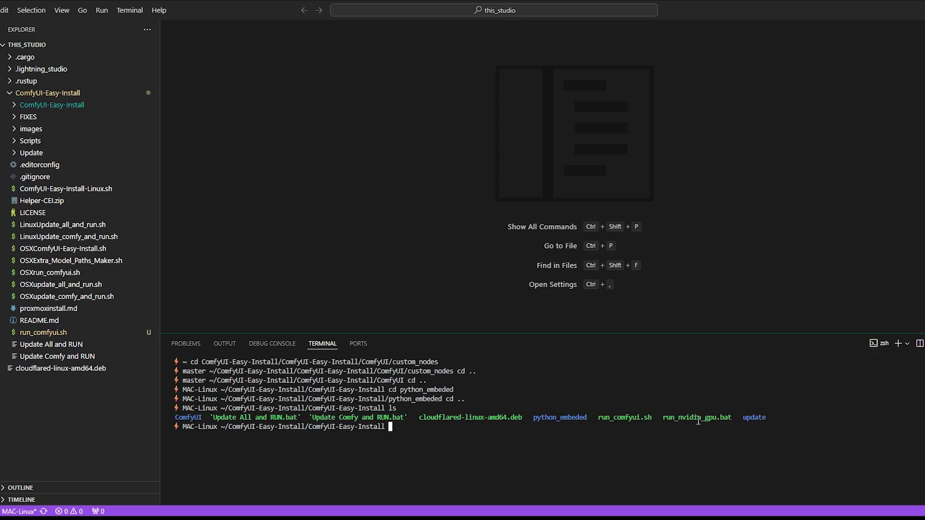
pyautogui.moveTo(666, 421); pyautogui.dragTo(733, 419)
pyautogui.click(693, 448)
# - Launch ComfyUI by running ./run_comfyui.sh
pyautogui.write('./run_c')
pyautogui.press('Tab')
pyautogui.press('Return')
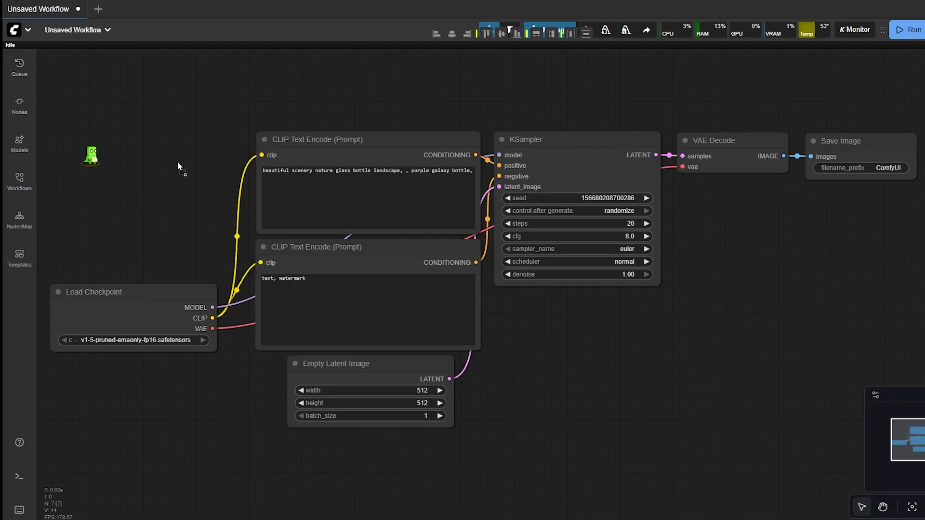
# - Load wanvideo_2_2_5B_ovi_testing.json and pan across its model loader, sampler, decode and VAE nodes
pyautogui.moveTo(177, 161); pyautogui.dragTo(178, 161)
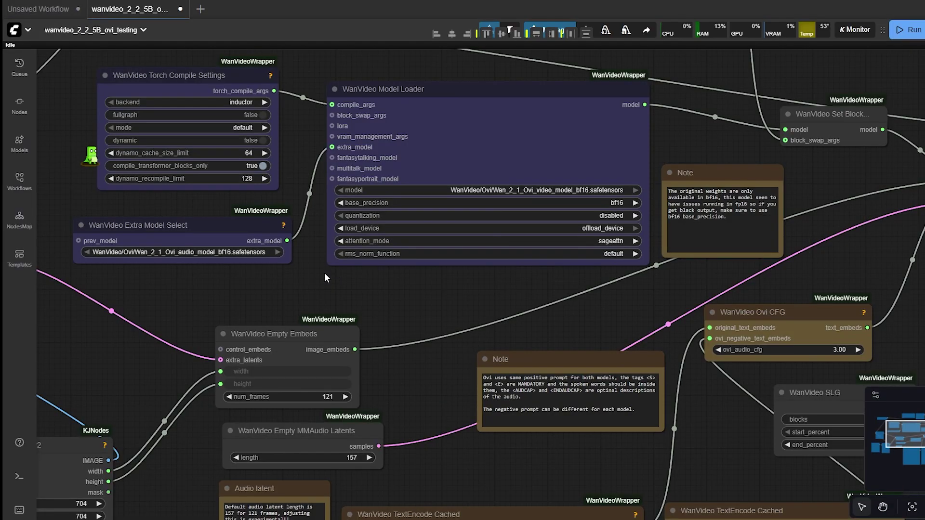
pyautogui.moveTo(325, 273); pyautogui.dragTo(446, 342)
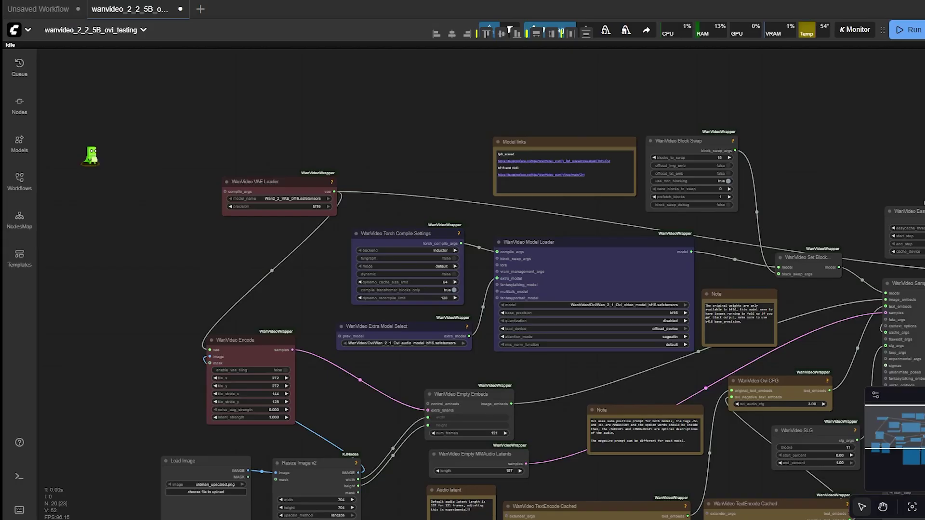
pyautogui.scroll(5, 402, 345)
pyautogui.scroll(4, 386, 220)
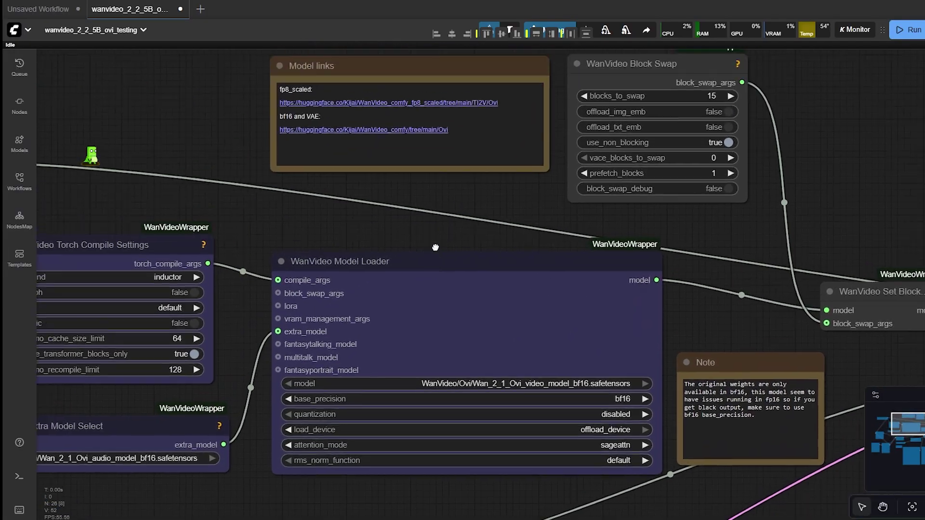
pyautogui.scroll(-5, 633, 284)
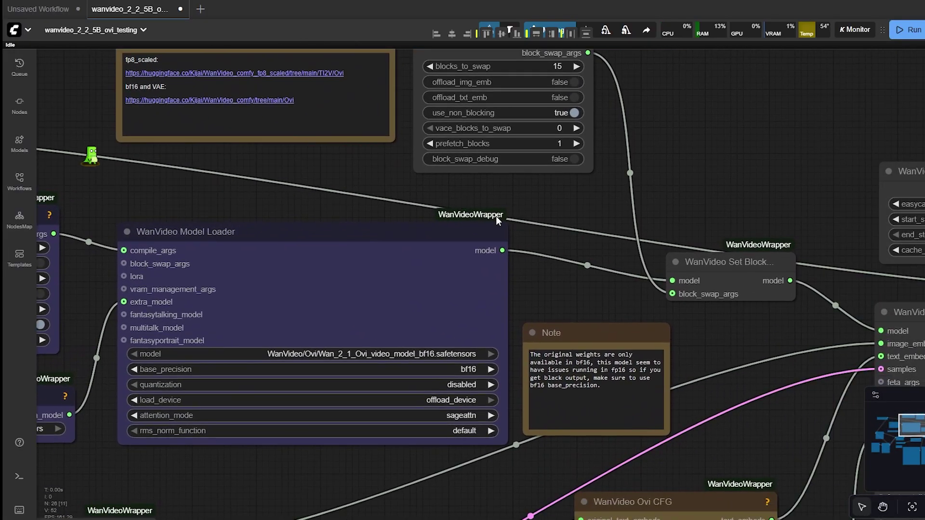
pyautogui.moveTo(642, 359); pyautogui.dragTo(419, 299)
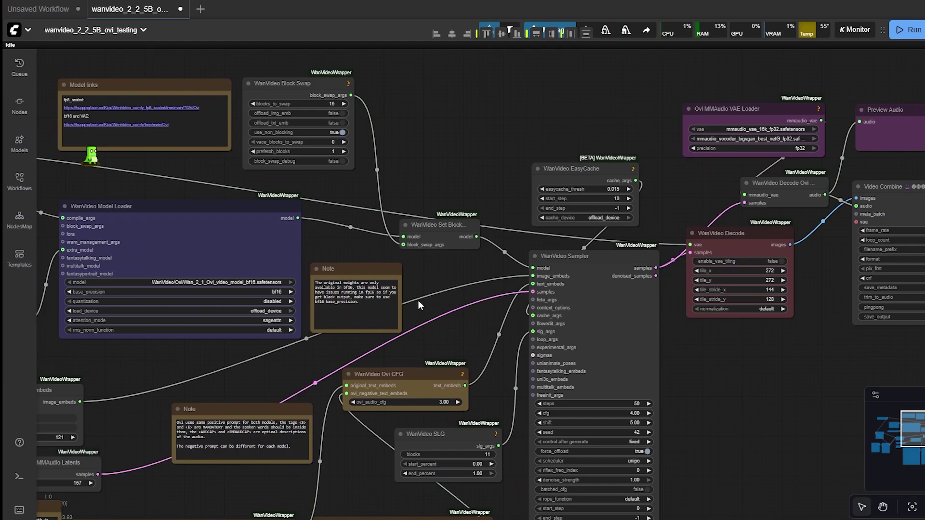
pyautogui.scroll(4, 422, 150)
pyautogui.scroll(-6, 423, 150)
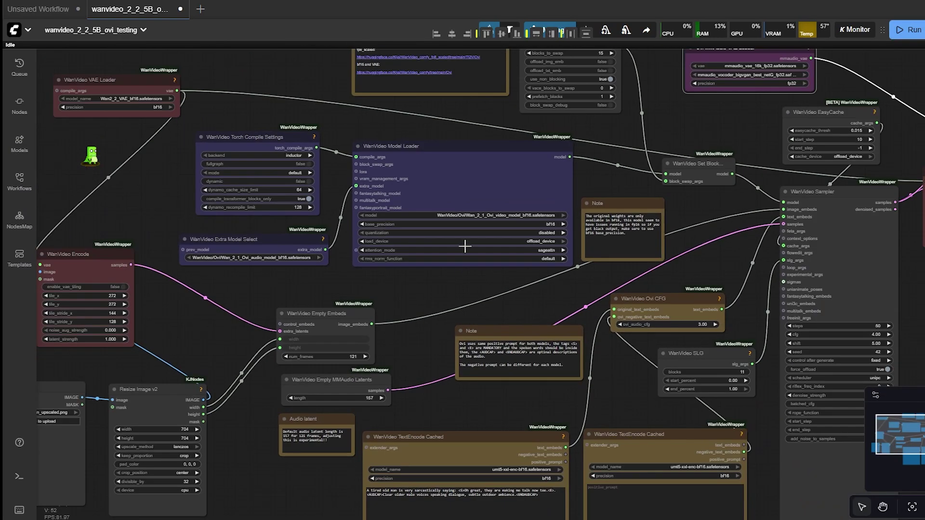
pyautogui.moveTo(508, 118); pyautogui.dragTo(517, 157)
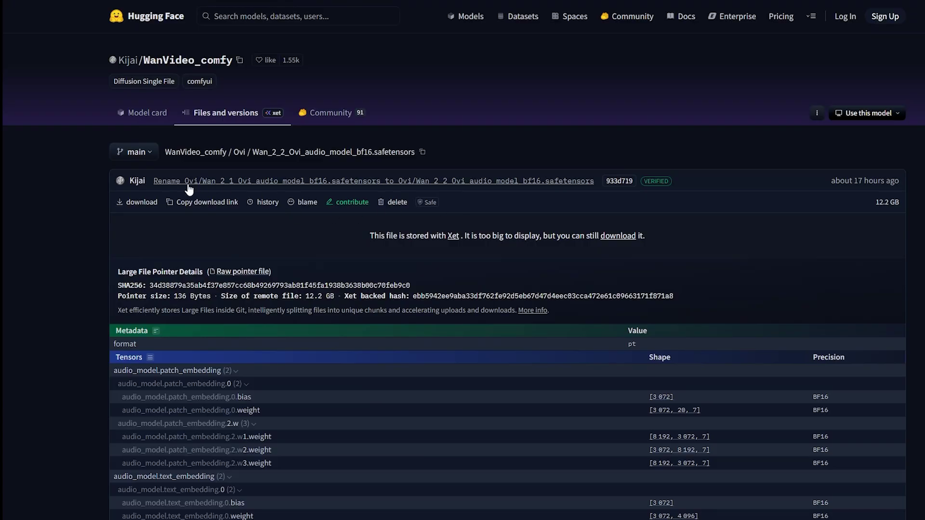
# - Copy the Wan_2_2_Ovi_audio_model_bf16.safetensors download link and clear the VS Code terminal output
pyautogui.click(217, 202)
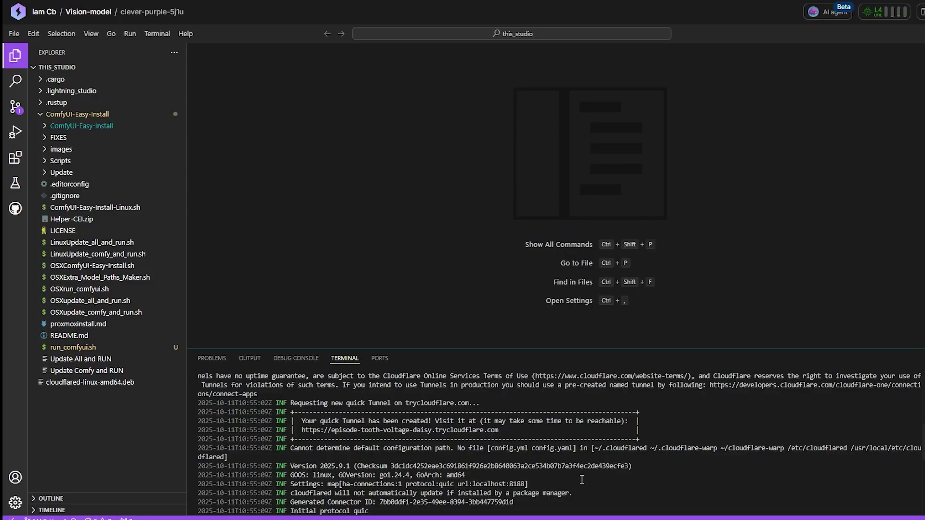
pyautogui.hotkey('ctrl', 'k')
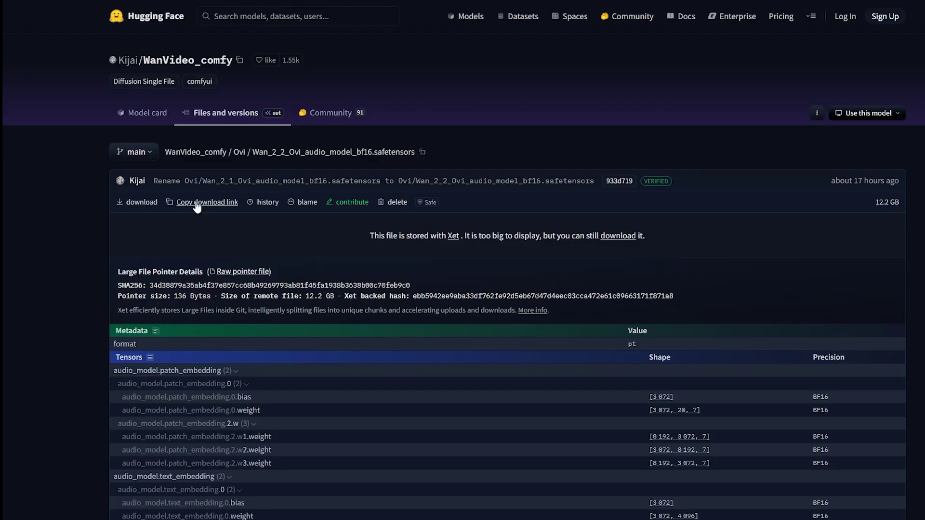
# - Download Wan_2_2_Ovi_audio_model_bf16.safetensors via wget into ComfyUI/models/diffusion_models
pyautogui.click(217, 202)
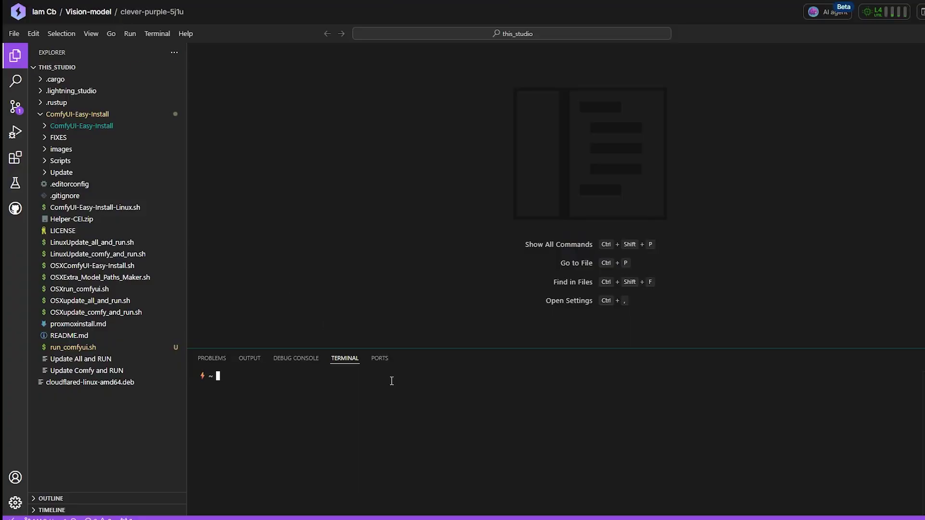
pyautogui.write('ComfyUI-Easy-Install/')
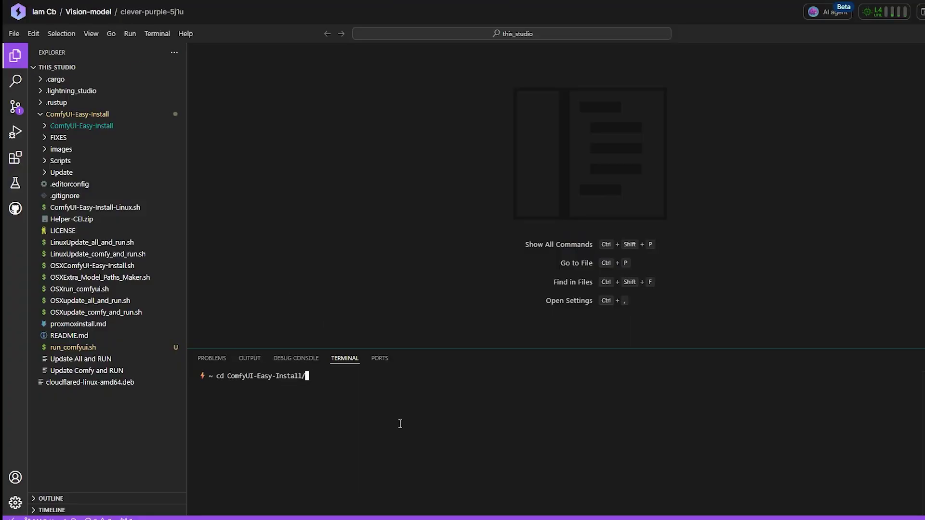
pyautogui.write('ComfyUI-Easy-Install/ComfyUI/models/')
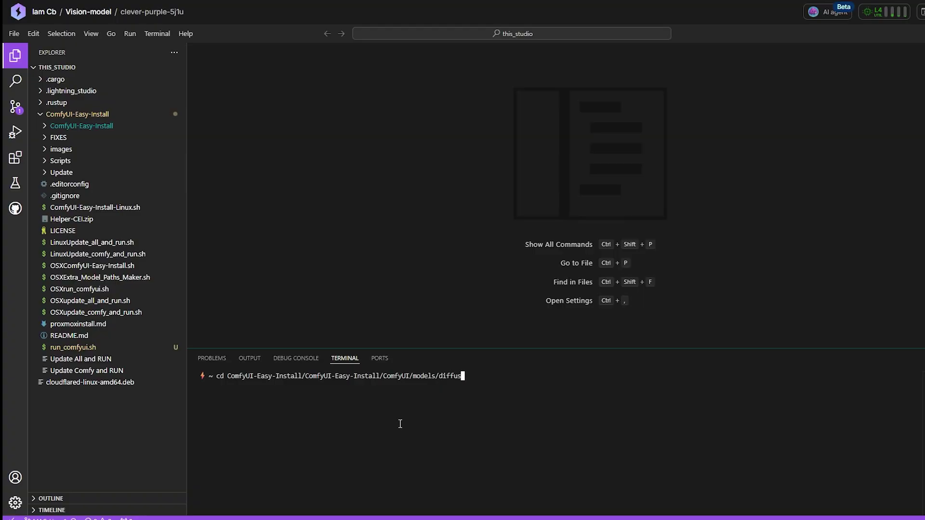
pyautogui.write('diffus')
pyautogui.press('Tab')
pyautogui.press('Return')
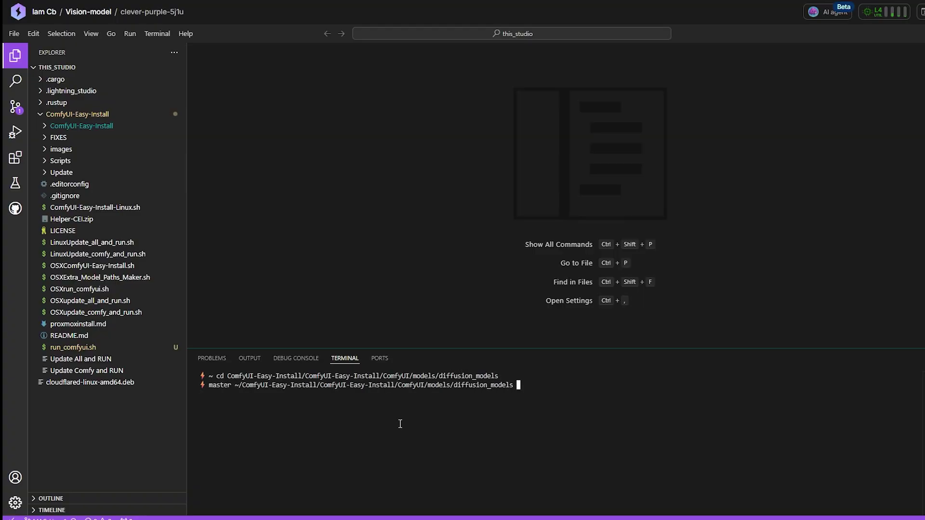
pyautogui.write('wget')
pyautogui.hotkey('ctrl', 'v')
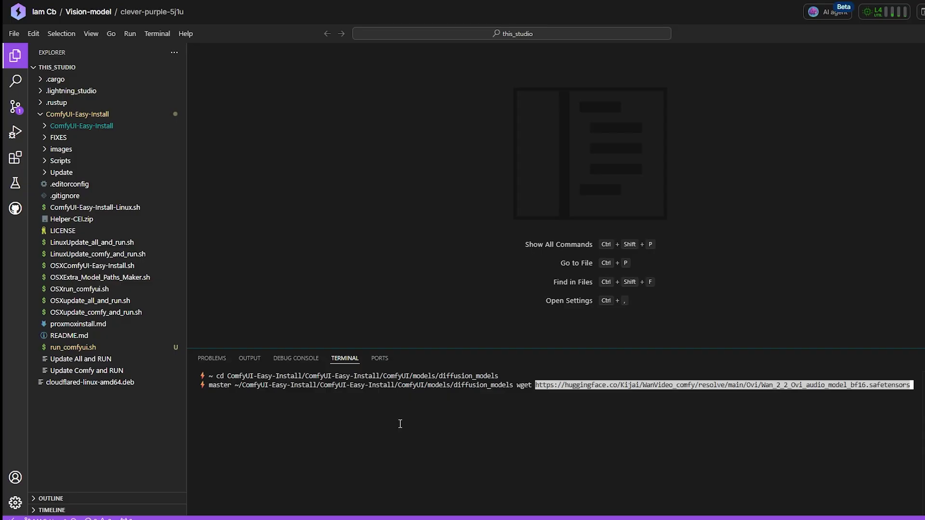
pyautogui.press('Return')
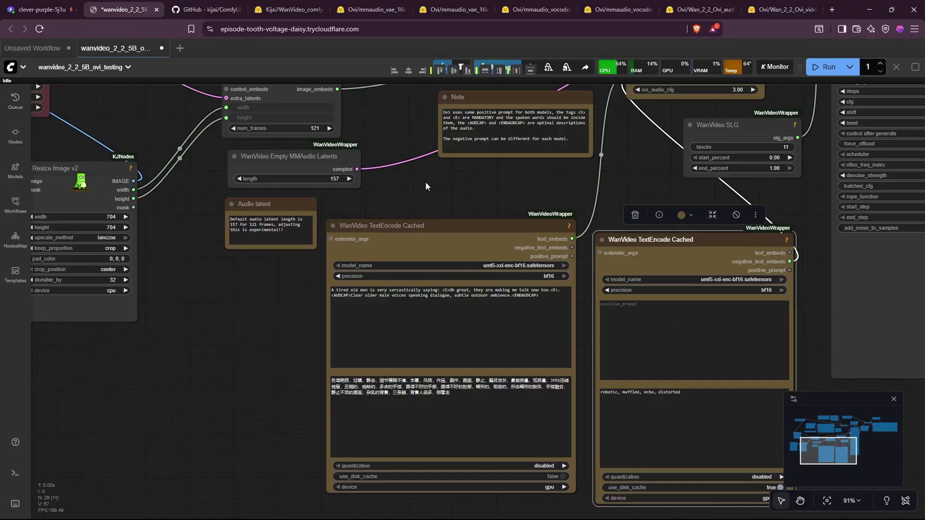
pyautogui.scroll(-3, 406, 205)
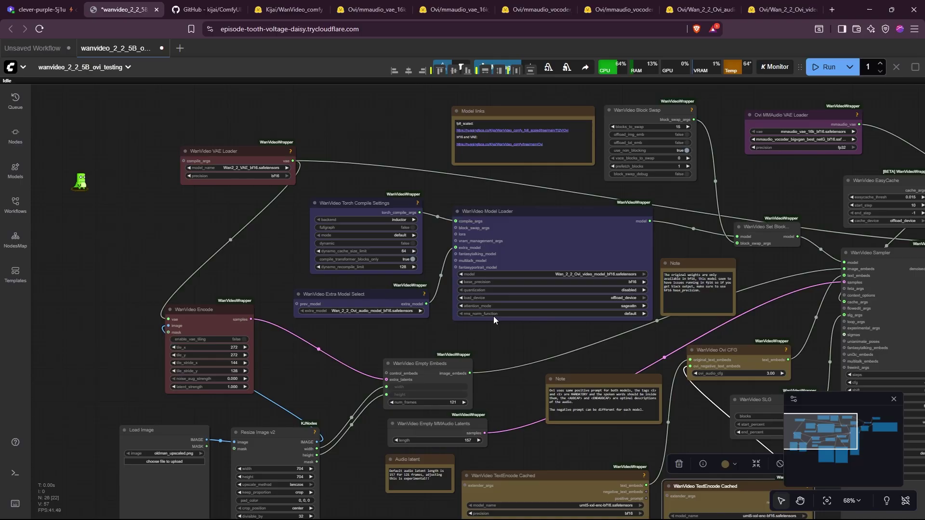
pyautogui.moveTo(385, 279); pyautogui.dragTo(385, 429)
pyautogui.scroll(2, 587, 370)
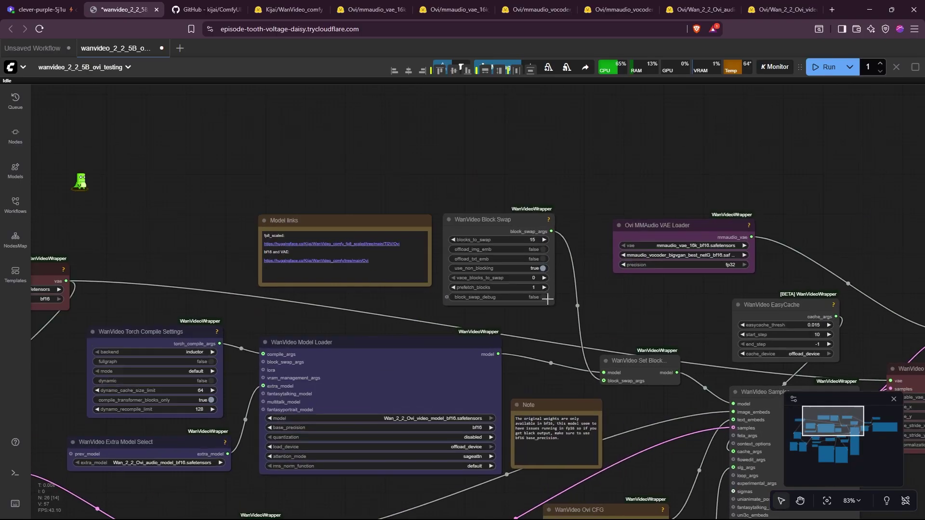
pyautogui.moveTo(587, 370); pyautogui.dragTo(349, 310)
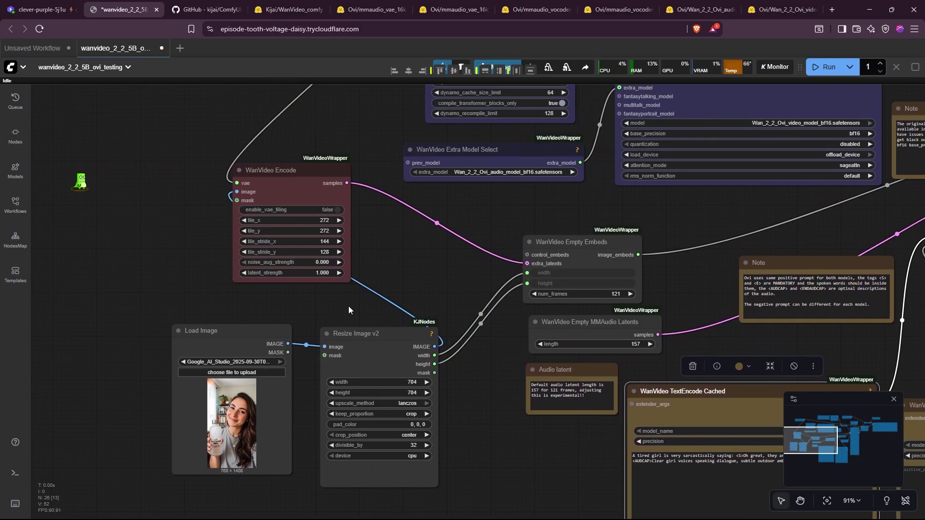
pyautogui.moveTo(502, 450); pyautogui.dragTo(333, 343)
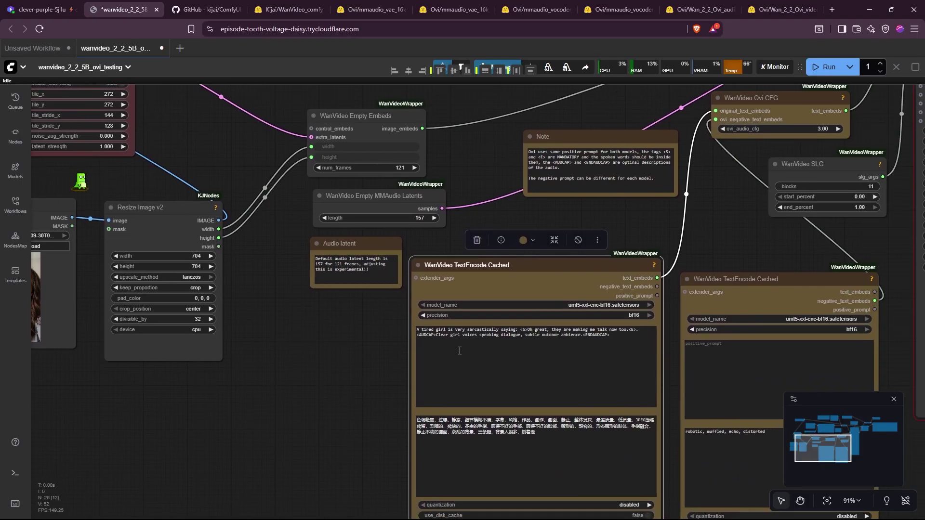
pyautogui.scroll(2, 436, 355)
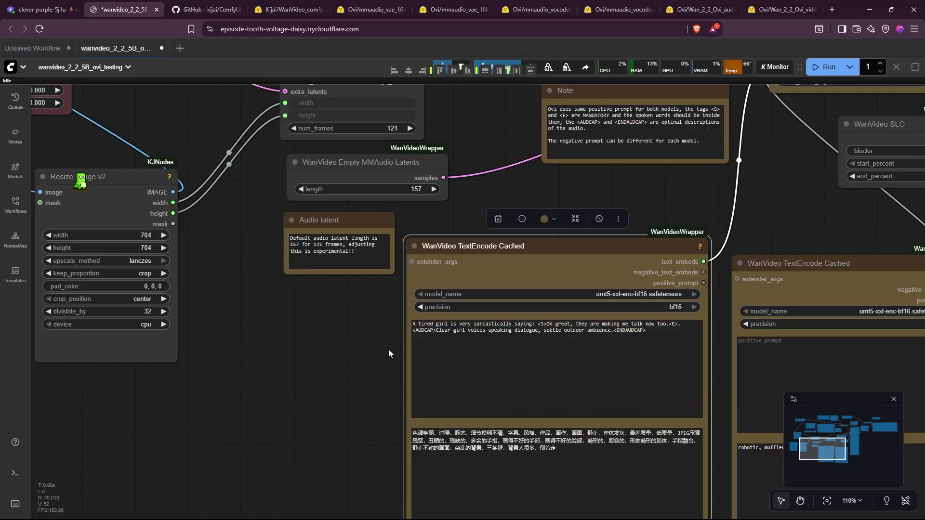
pyautogui.hscroll(3, 350, 360)
pyautogui.scroll(-1, 350, 360)
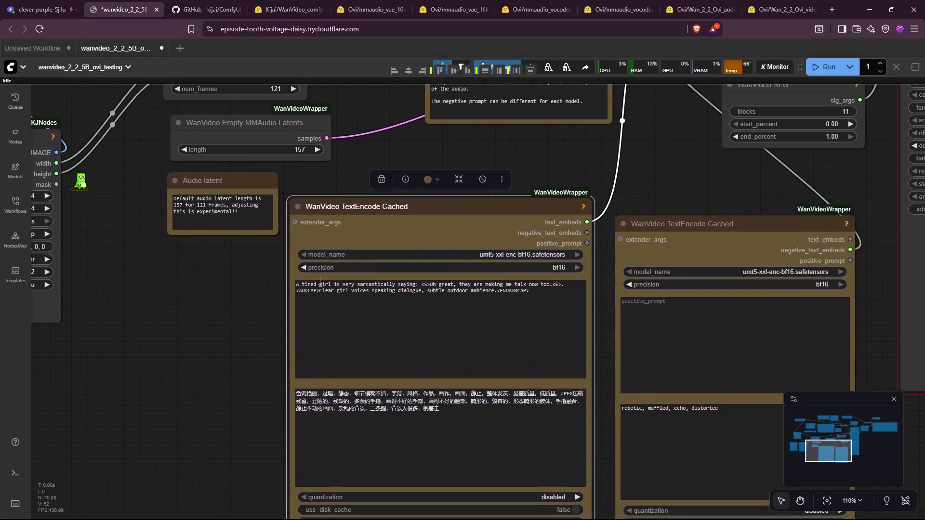
pyautogui.scroll(-5, 281, 279)
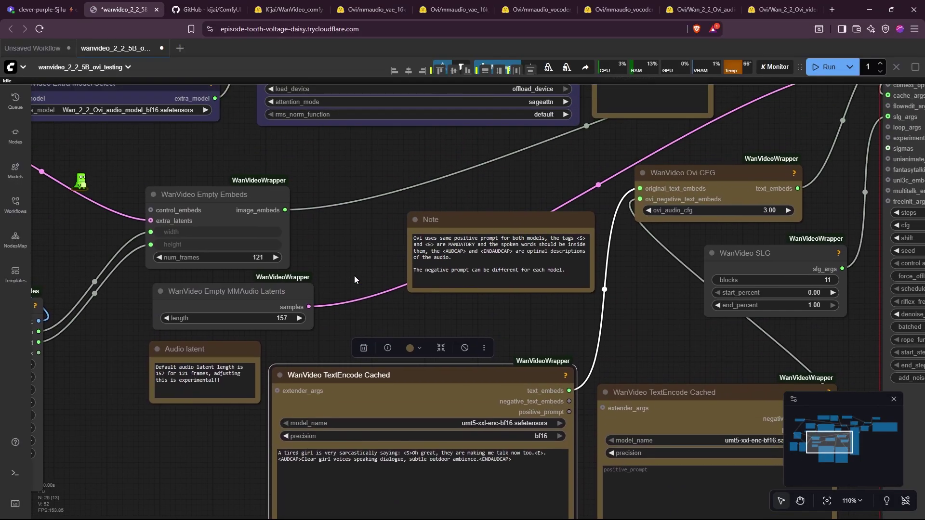
pyautogui.moveTo(531, 301); pyautogui.dragTo(498, 314)
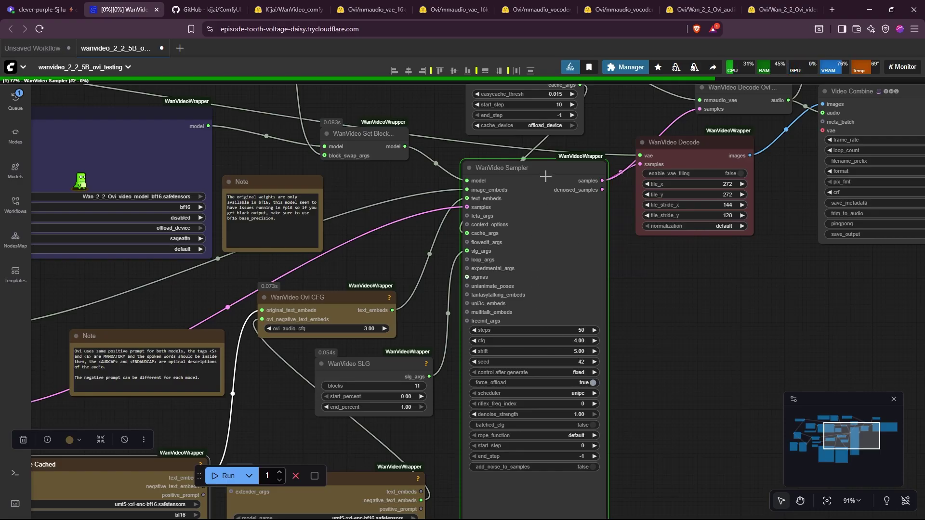
# - Watch the WanVideo Sampler settings and the block swap and VAE loader nodes while sampling runs
pyautogui.moveTo(546, 172); pyautogui.dragTo(546, 175)
pyautogui.scroll(-3, 372, 225)
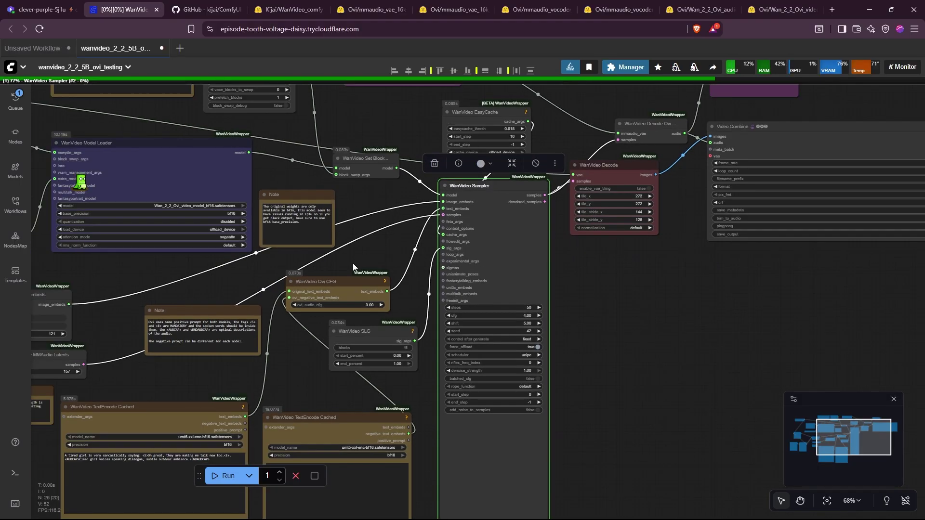
pyautogui.scroll(3, 352, 263)
pyautogui.hscroll(-5, 353, 263)
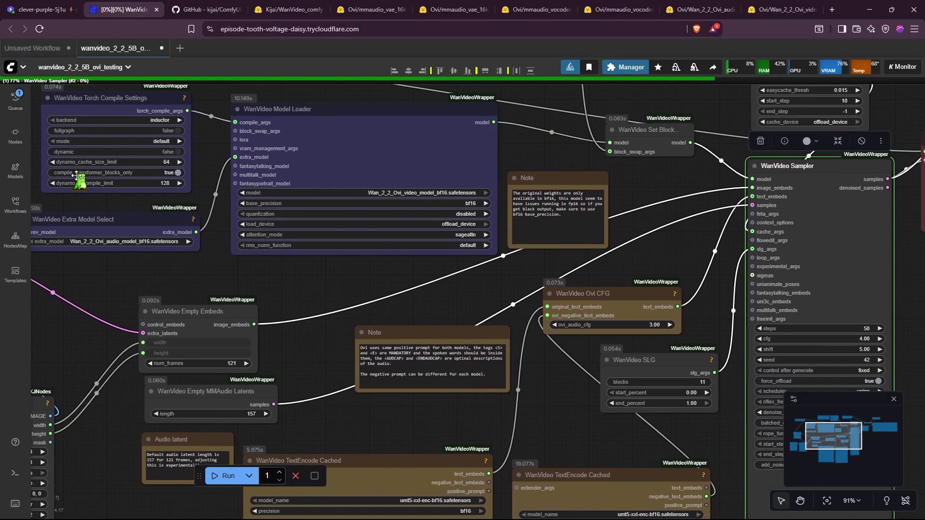
pyautogui.moveTo(80, 181); pyautogui.dragTo(67, 341)
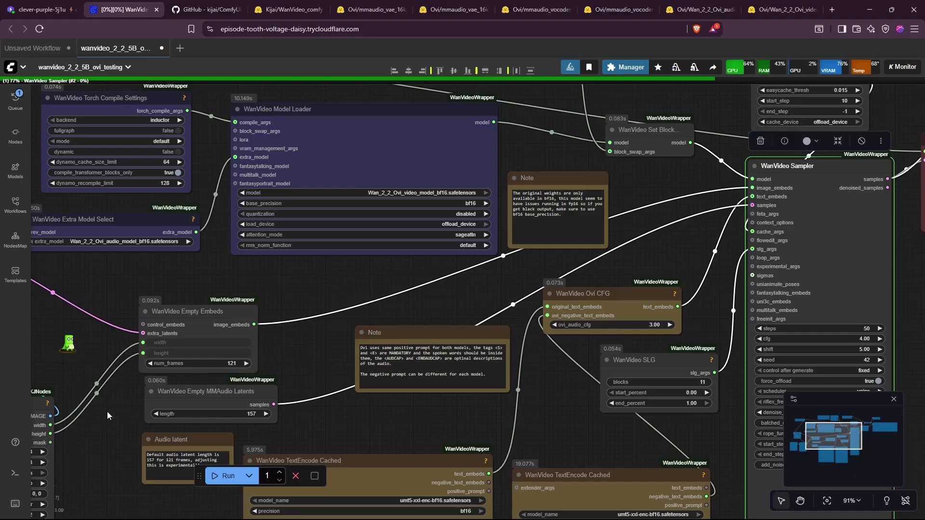
pyautogui.scroll(-4, 107, 412)
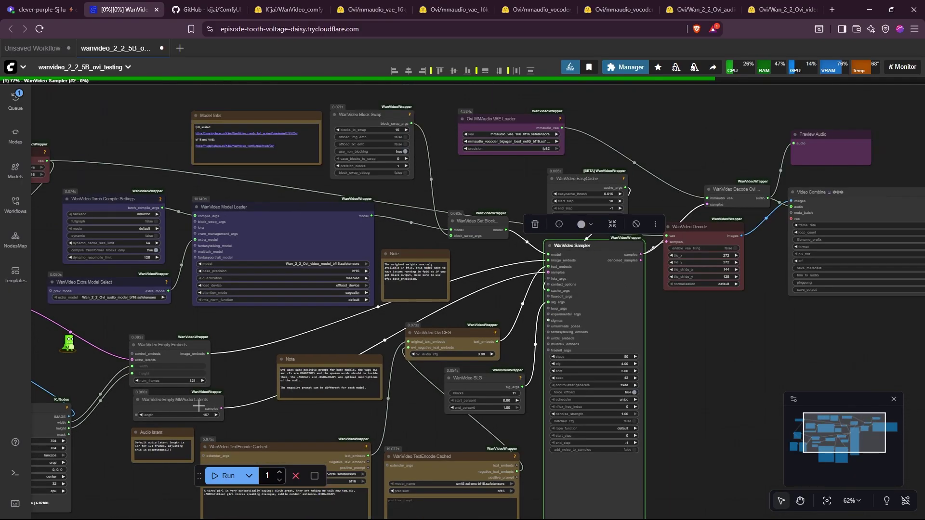
pyautogui.moveTo(198, 406); pyautogui.dragTo(273, 294)
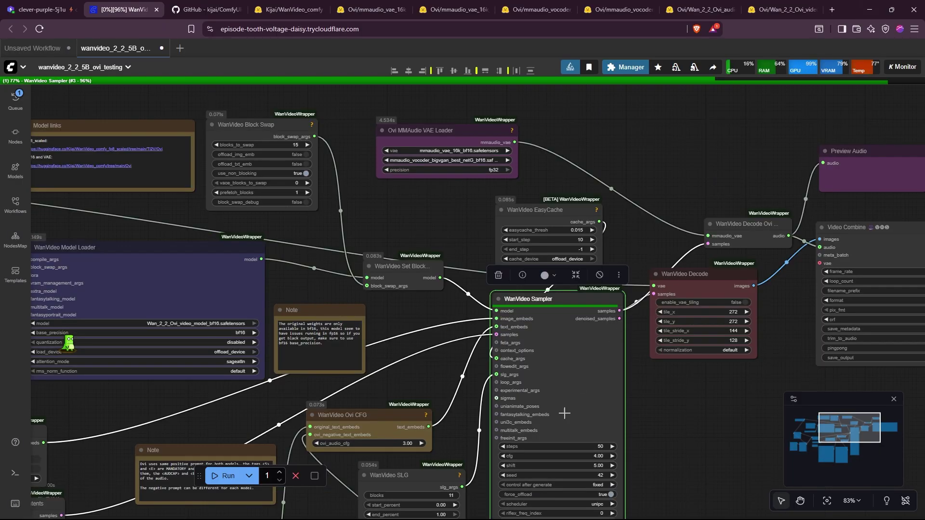
pyautogui.moveTo(629, 406); pyautogui.dragTo(653, 309)
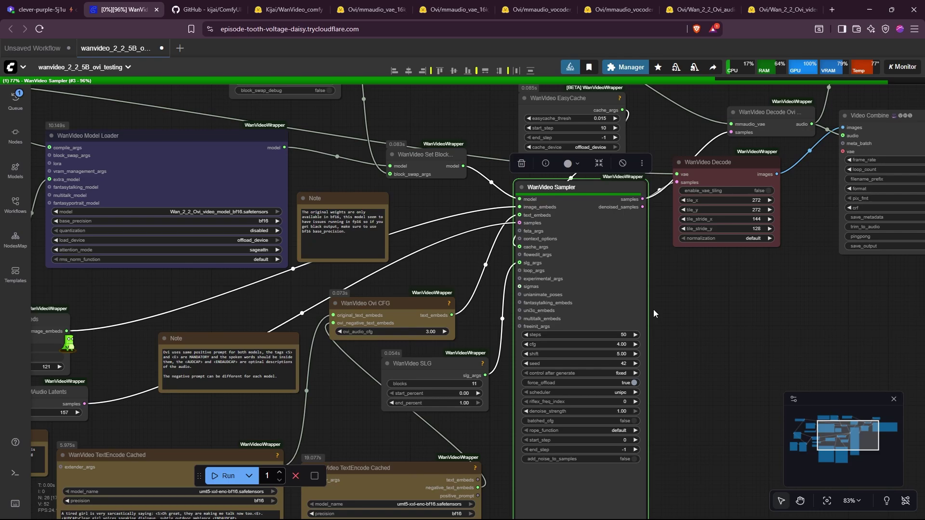
pyautogui.moveTo(495, 280); pyautogui.dragTo(484, 244)
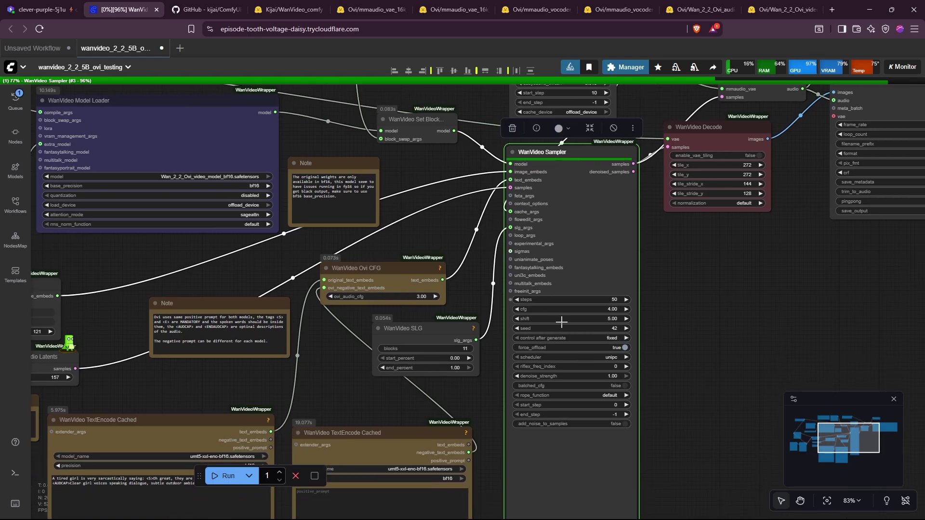
pyautogui.scroll(3, 608, 327)
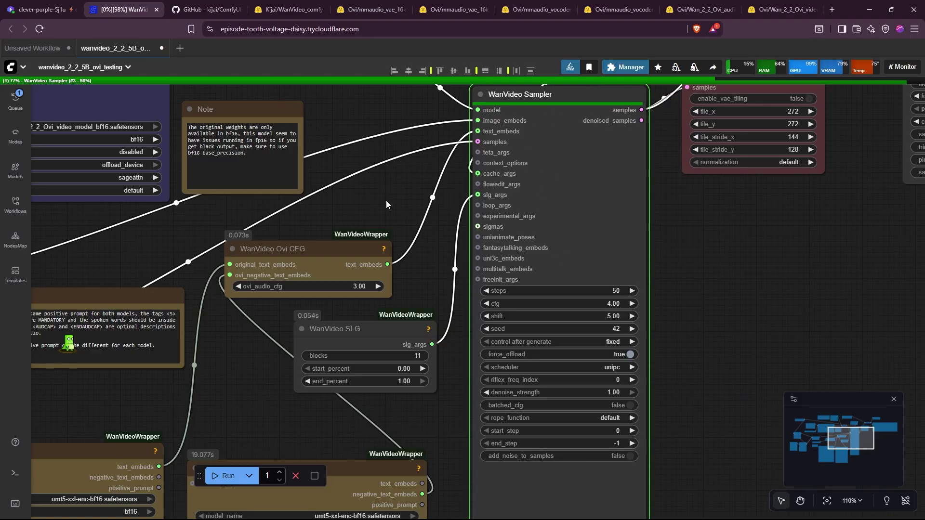
pyautogui.scroll(-2, 436, 251)
pyautogui.scroll(-2, 437, 249)
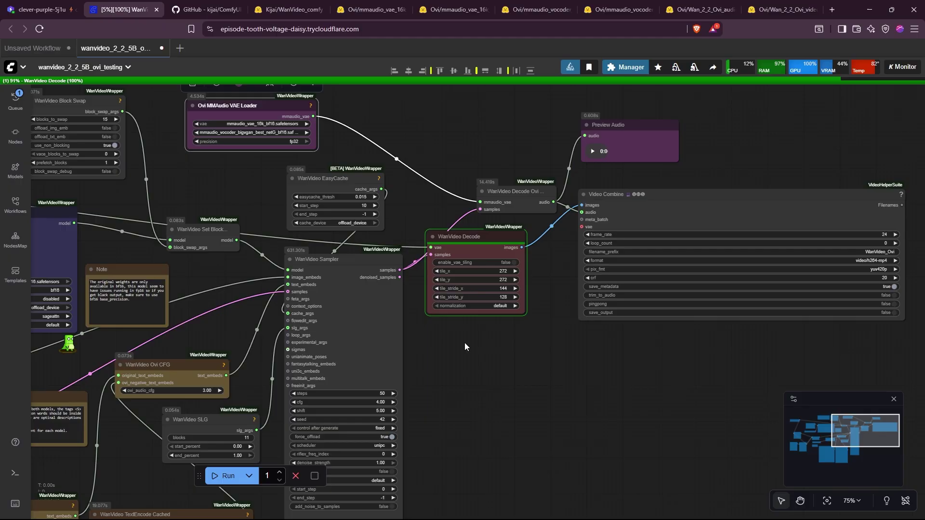
pyautogui.moveTo(553, 251); pyautogui.dragTo(340, 231)
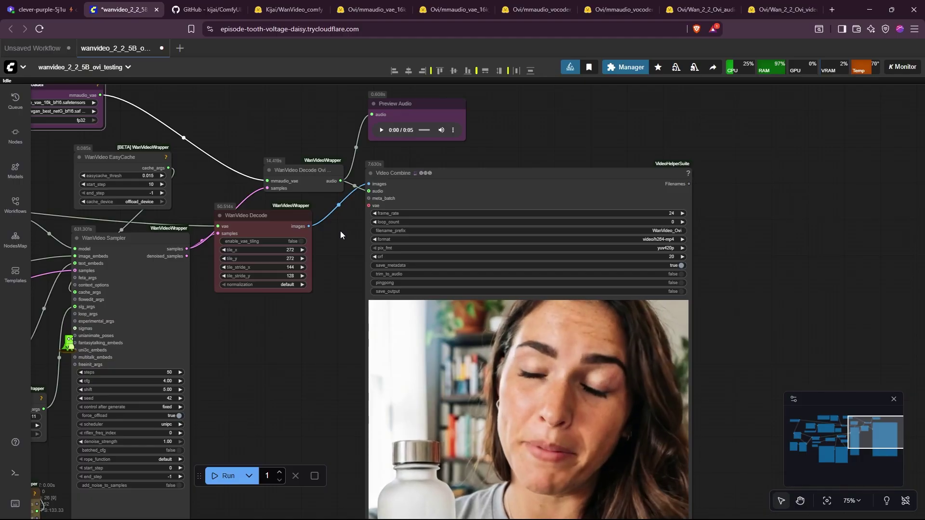
pyautogui.scroll(-5, 506, 226)
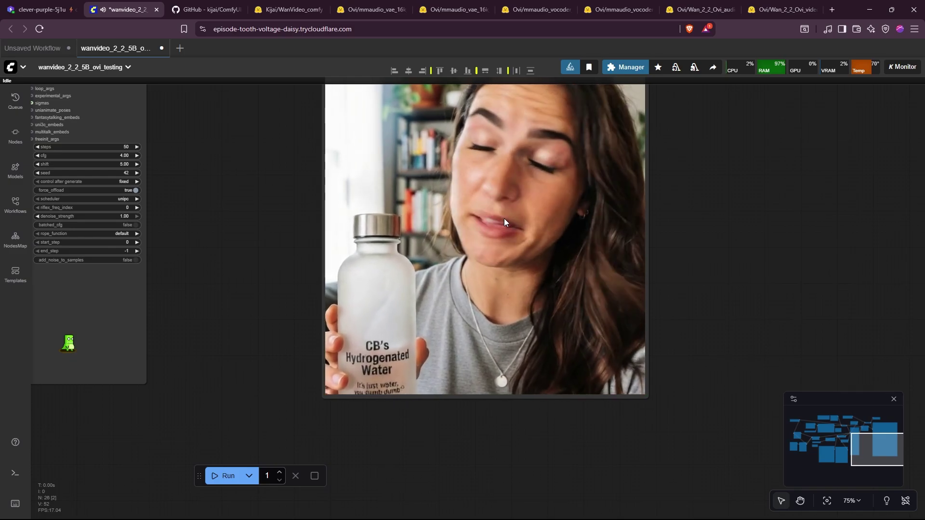
pyautogui.scroll(-5, 388, 187)
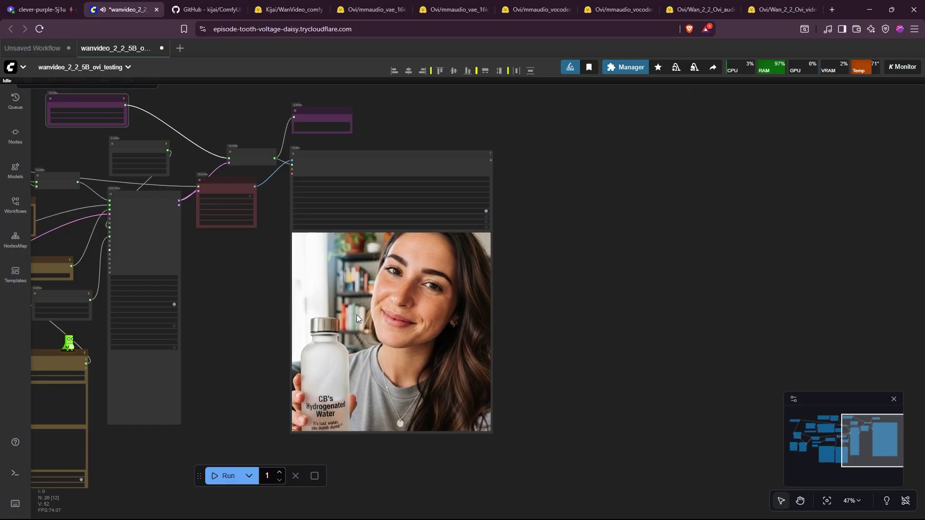
pyautogui.scroll(5, 429, 315)
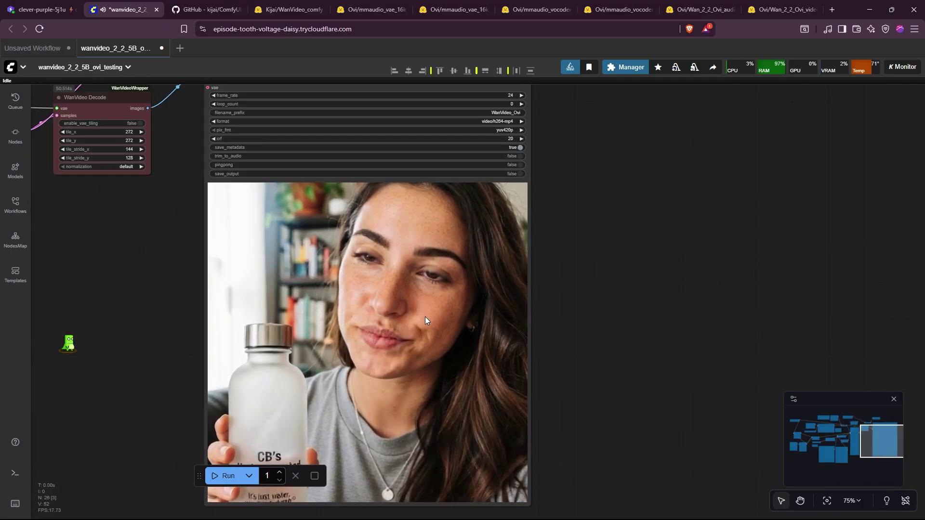
pyautogui.scroll(-2, 425, 316)
pyautogui.moveTo(345, 304); pyautogui.dragTo(355, 250)
pyautogui.scroll(2, 314, 335)
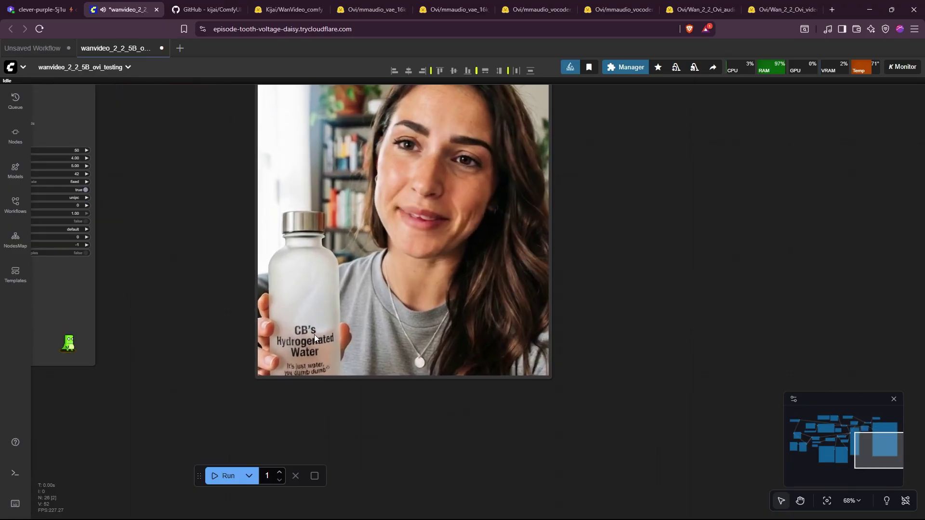
pyautogui.scroll(2, 318, 340)
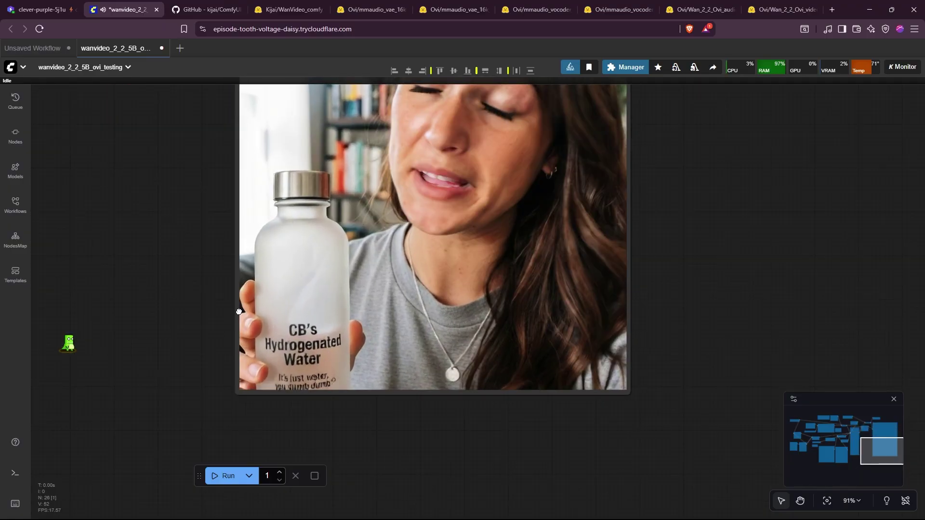
pyautogui.scroll(-3, 270, 352)
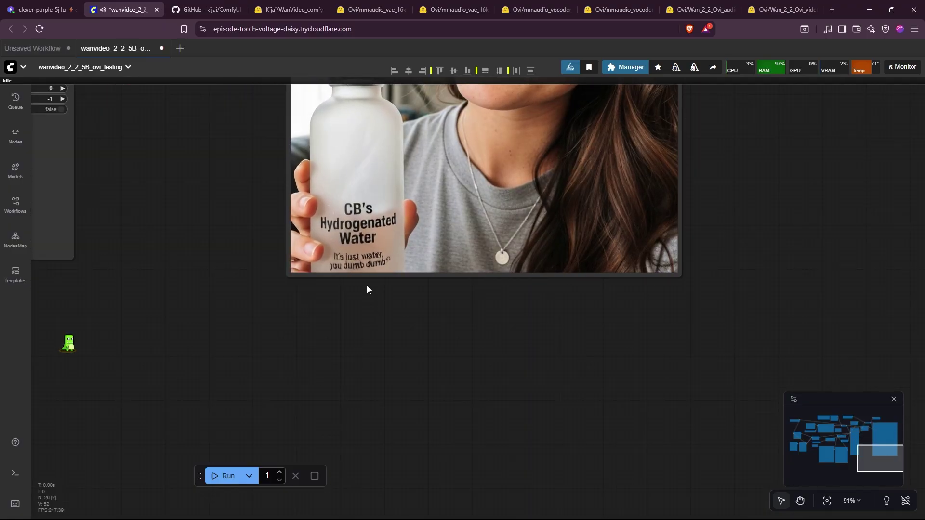
pyautogui.moveTo(373, 294); pyautogui.dragTo(348, 349)
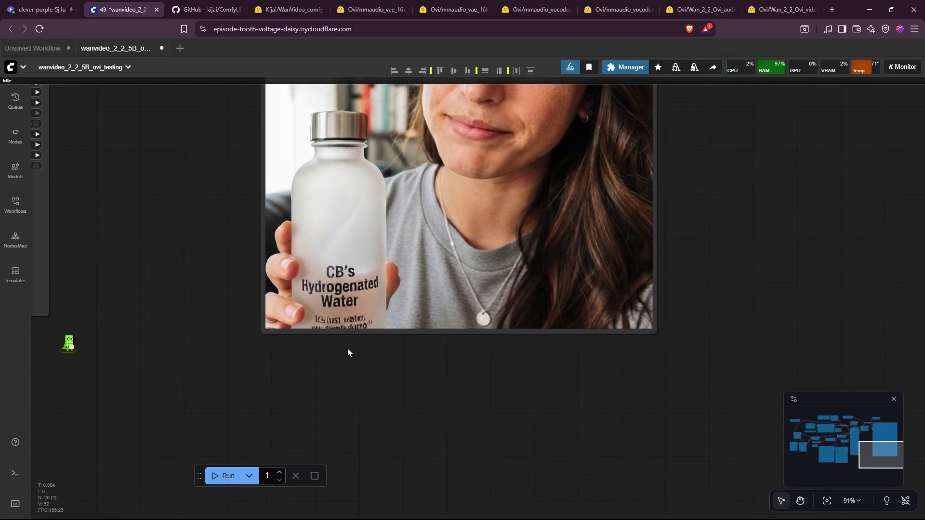
pyautogui.moveTo(725, 194); pyautogui.dragTo(603, 409)
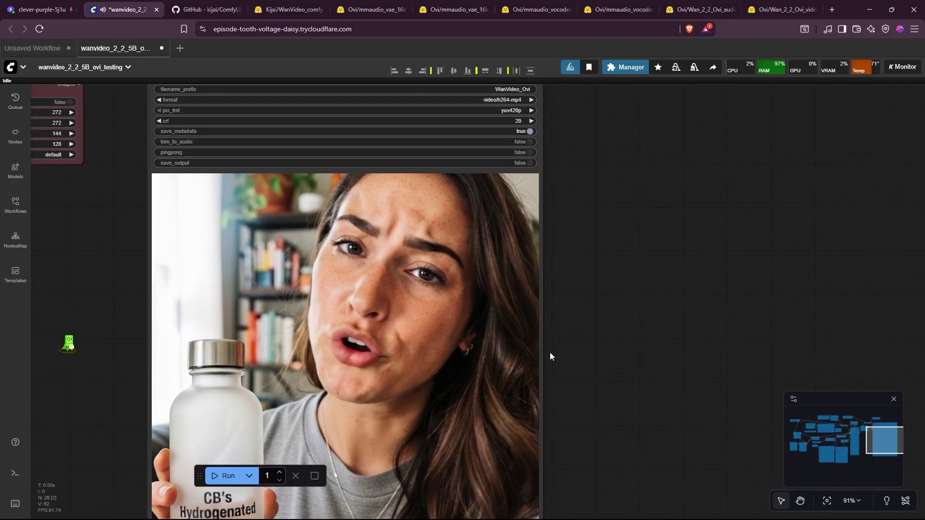
pyautogui.scroll(-3, 572, 292)
pyautogui.moveTo(557, 357); pyautogui.dragTo(692, 331)
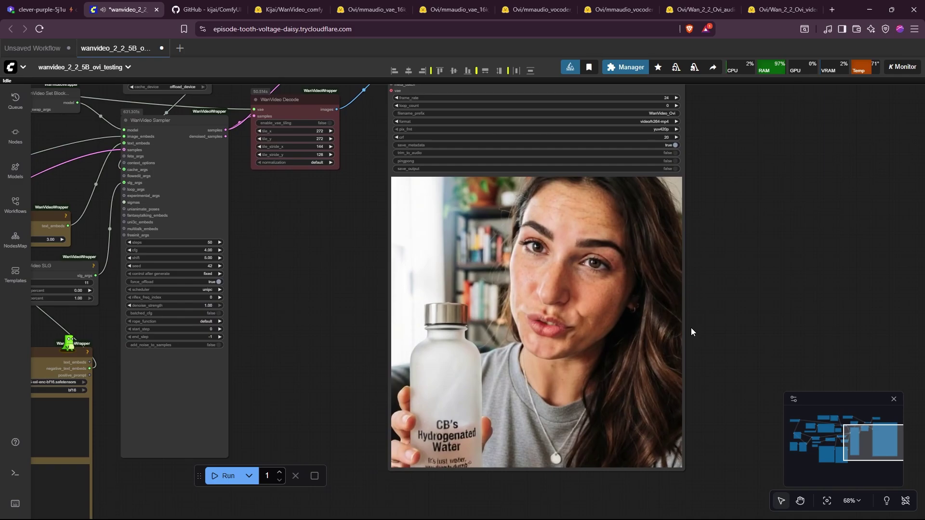
pyautogui.moveTo(289, 330); pyautogui.dragTo(481, 306)
pyautogui.scroll(-3, 291, 159)
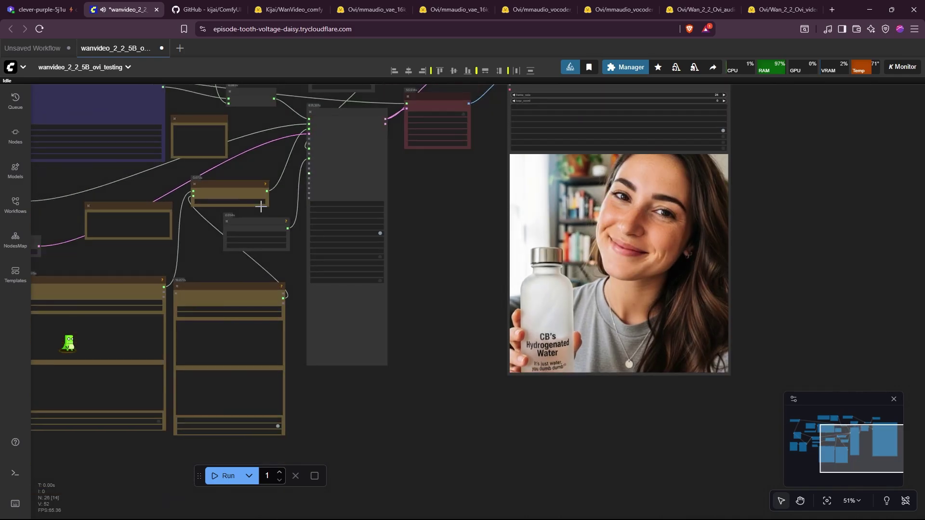
pyautogui.moveTo(171, 165); pyautogui.dragTo(275, 264)
pyautogui.scroll(4, 274, 263)
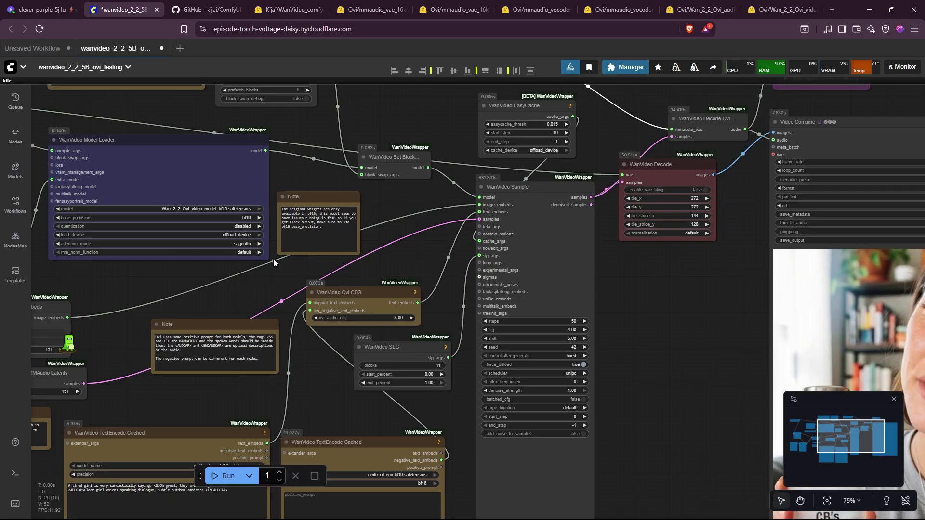
# - Highlight the prompt line 'Oh great, they are making me talk now too', then view the Video Combine result
pyautogui.moveTo(210, 409); pyautogui.dragTo(398, 221)
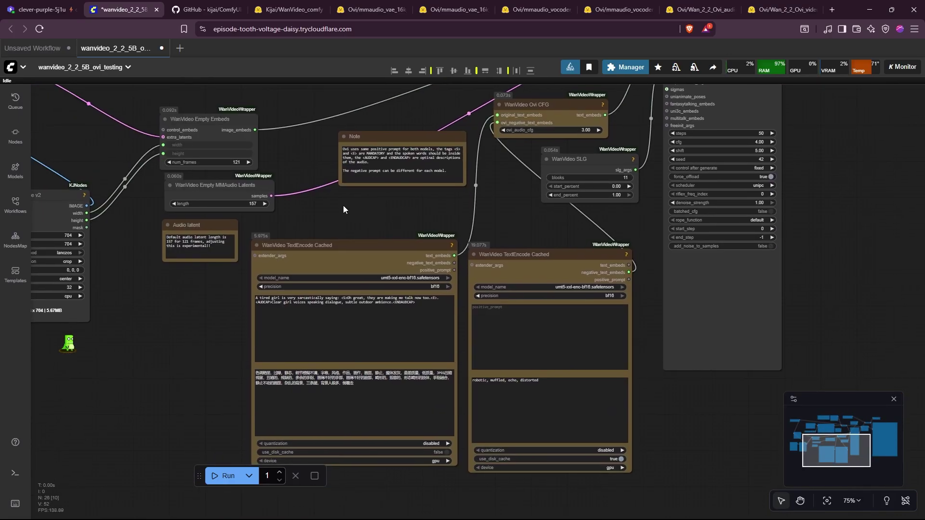
pyautogui.scroll(5, 301, 301)
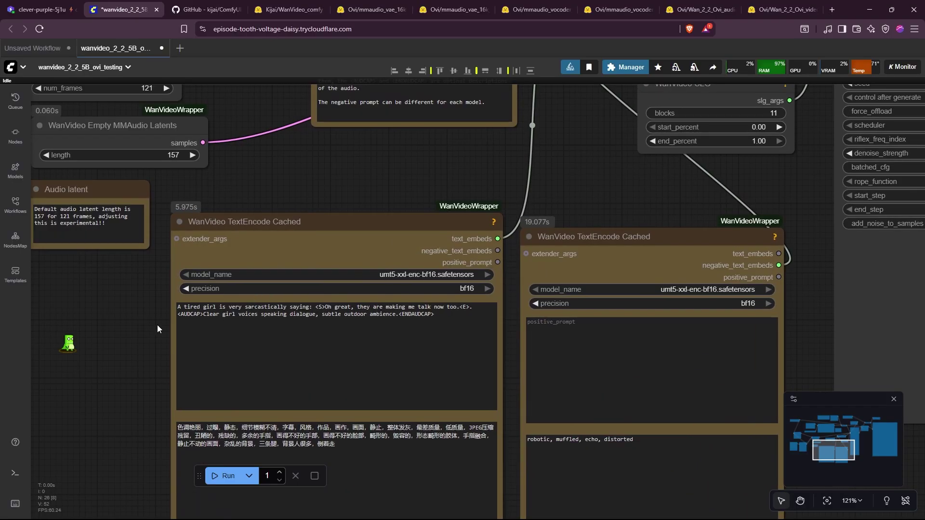
pyautogui.scroll(2, 158, 329)
pyautogui.moveTo(157, 329); pyautogui.dragTo(111, 319)
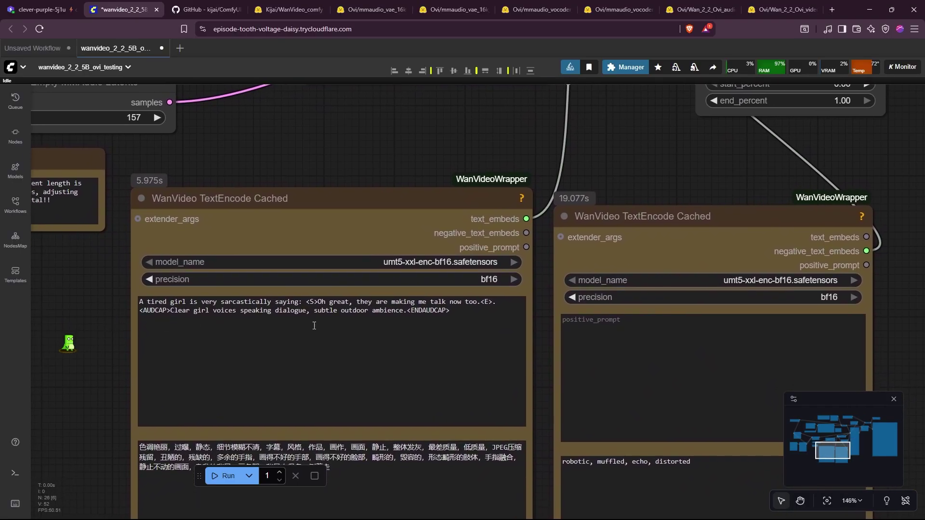
pyautogui.moveTo(480, 302); pyautogui.dragTo(319, 301)
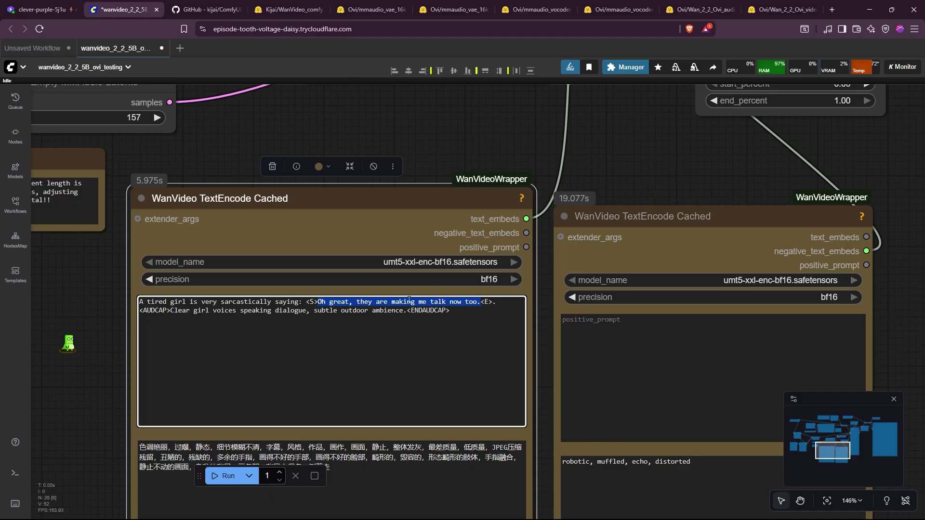
pyautogui.moveTo(93, 288); pyautogui.dragTo(275, 295)
pyautogui.scroll(3, 371, 315)
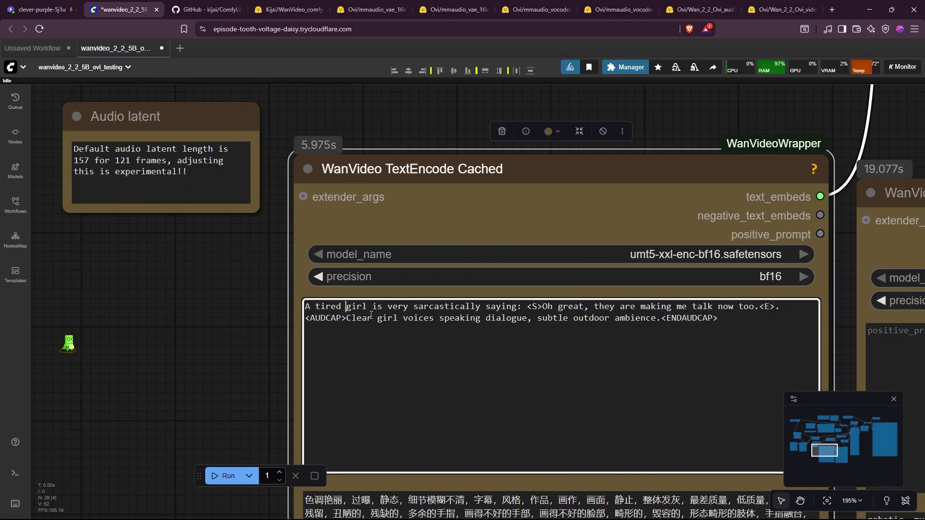
pyautogui.scroll(-10, 528, 395)
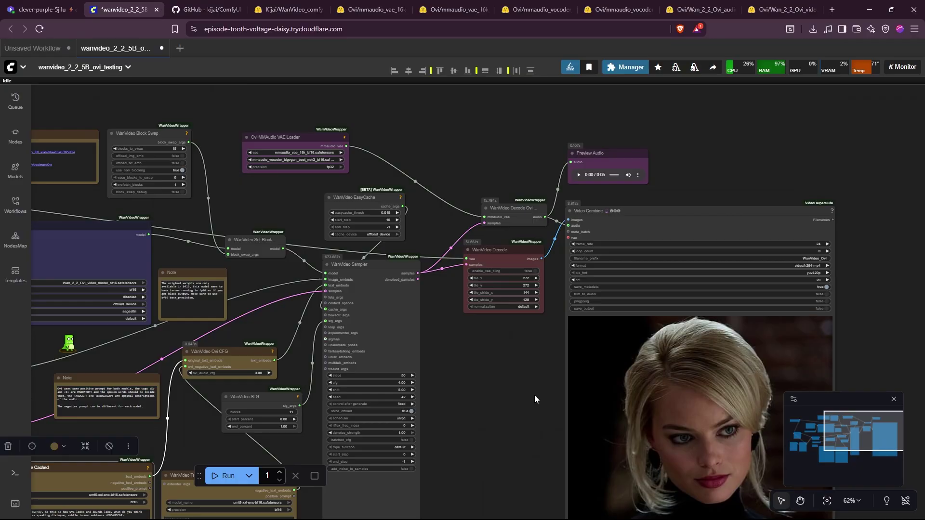
pyautogui.moveTo(534, 395); pyautogui.dragTo(394, 264)
pyautogui.moveTo(566, 360)
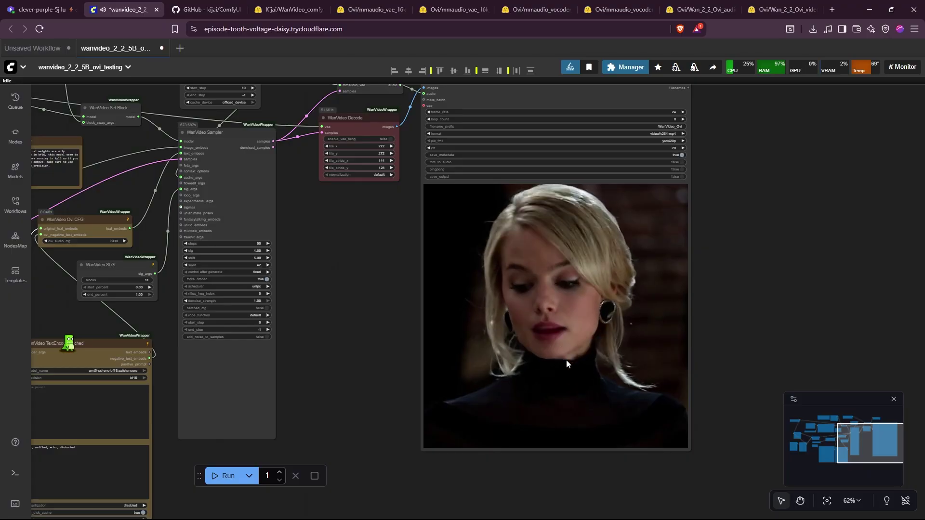
pyautogui.moveTo(324, 293); pyautogui.dragTo(595, 374)
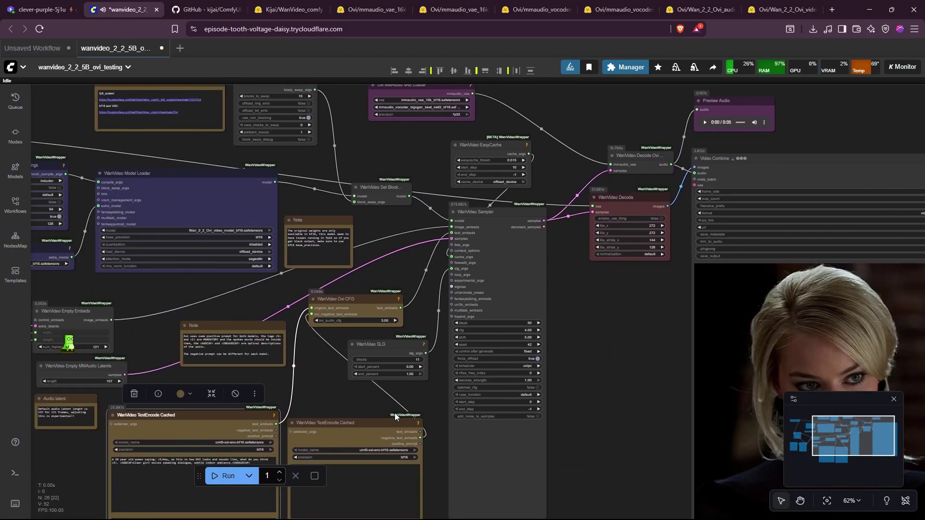
pyautogui.moveTo(395, 412); pyautogui.dragTo(478, 268)
pyautogui.scroll(7, 308, 308)
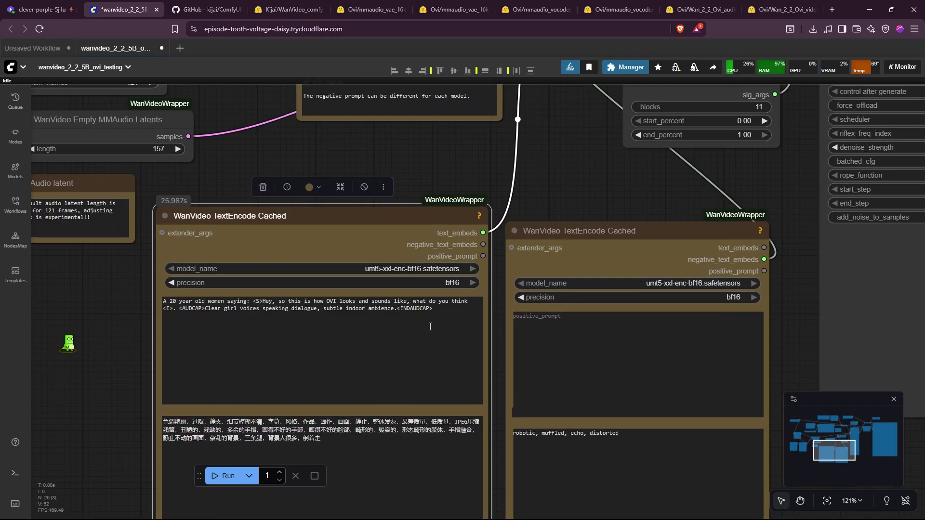
pyautogui.scroll(-2, 365, 305)
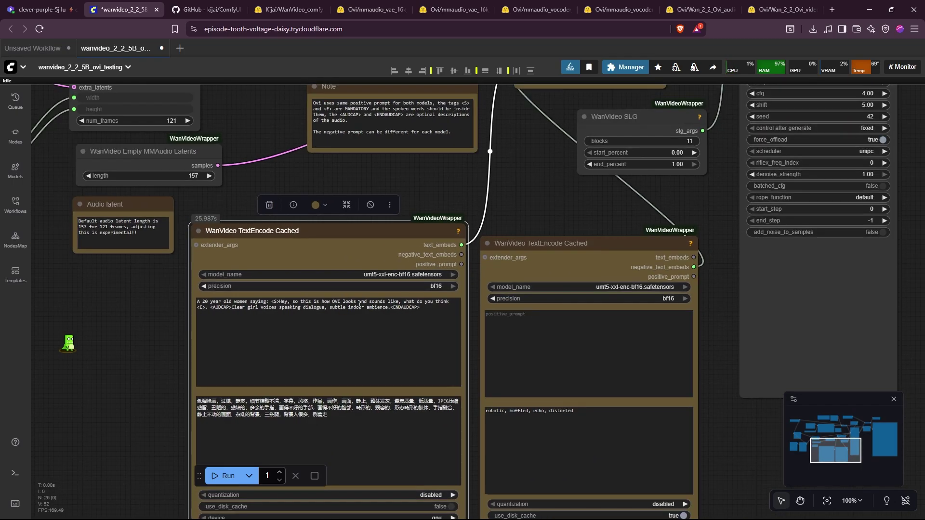
pyautogui.hscroll(10, 379, 308)
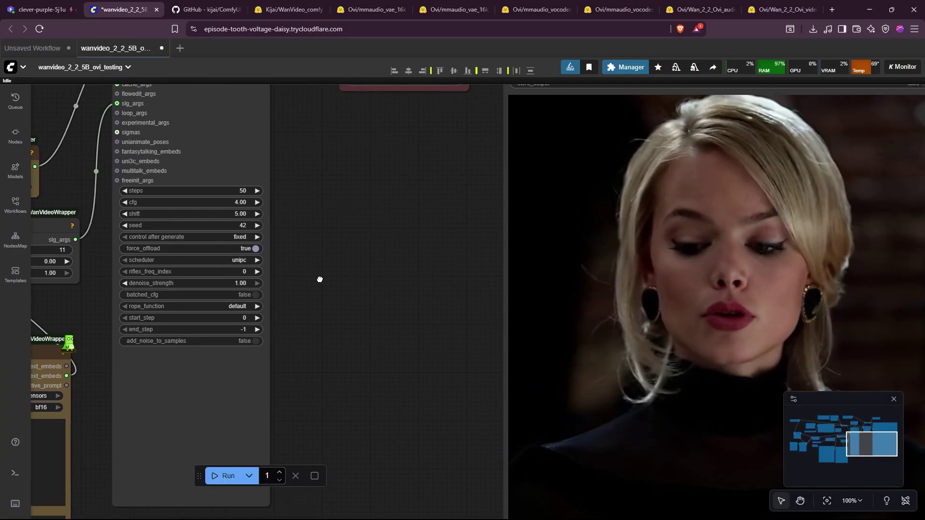
pyautogui.moveTo(319, 279); pyautogui.dragTo(308, 281)
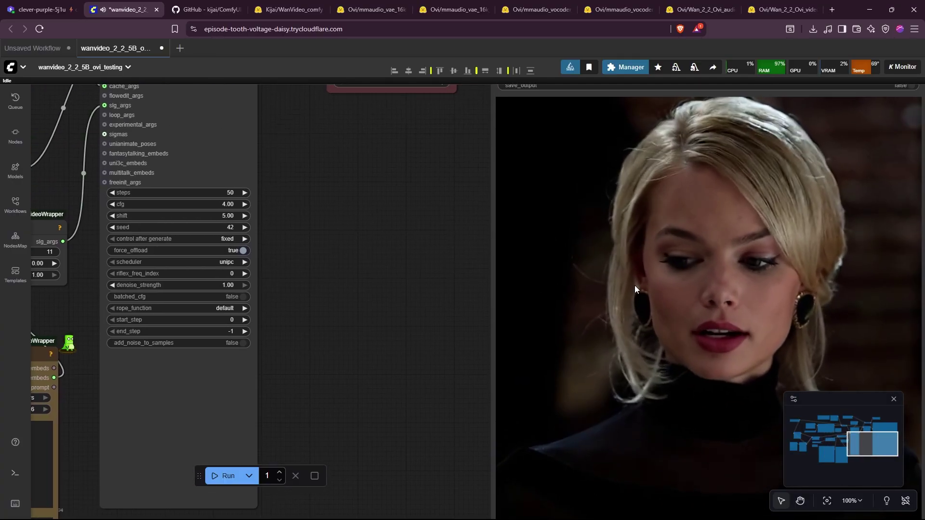
pyautogui.scroll(-4, 635, 285)
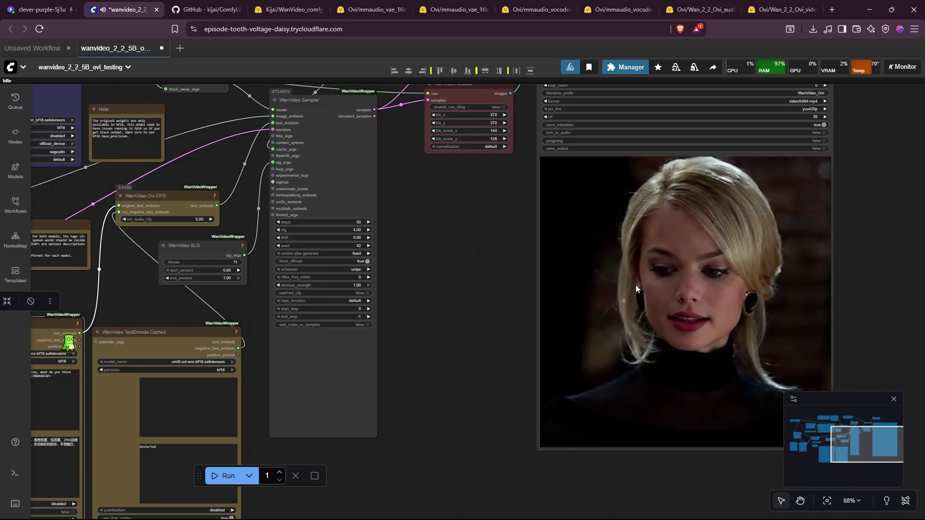
pyautogui.scroll(-3, 635, 284)
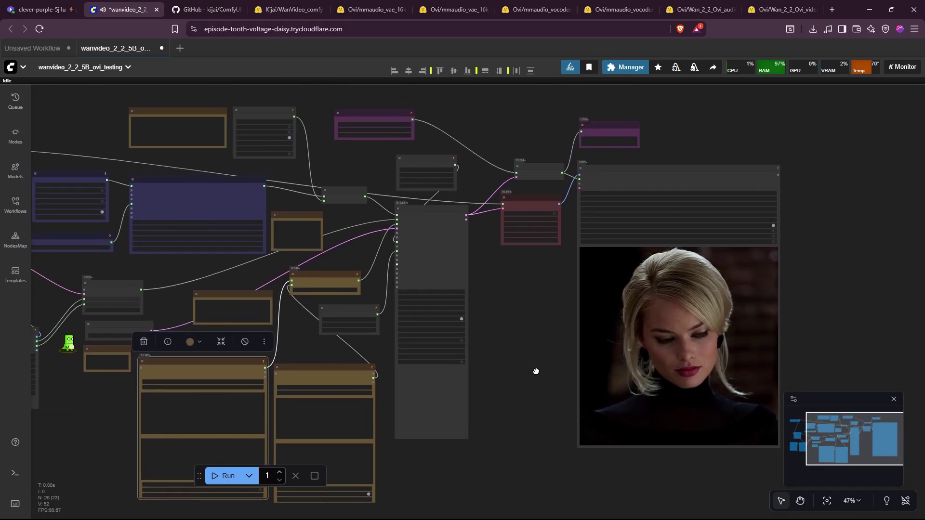
pyautogui.hscroll(-5, 533, 371)
pyautogui.scroll(4, 292, 366)
pyautogui.hscroll(10, 328, 302)
pyautogui.scroll(2, 328, 302)
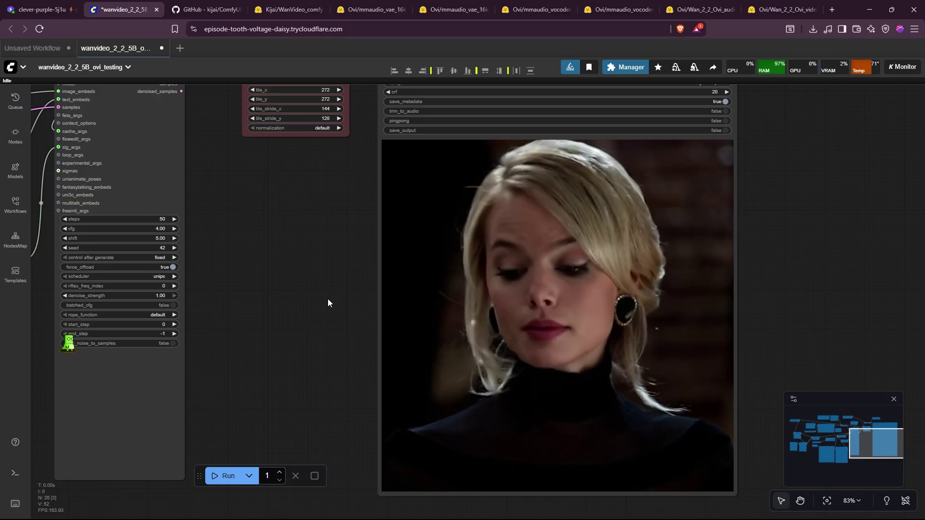
pyautogui.scroll(-4, 327, 302)
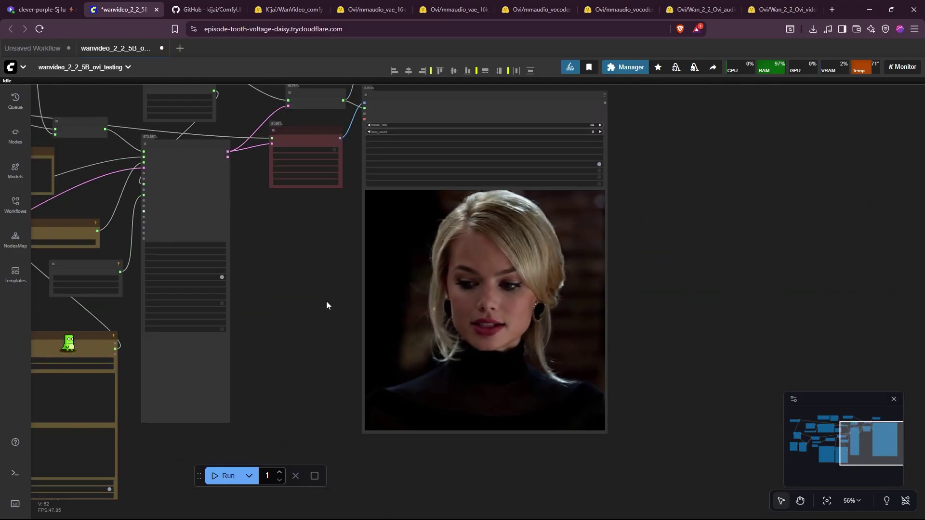
pyautogui.scroll(-2, 326, 305)
pyautogui.scroll(-1, 609, 374)
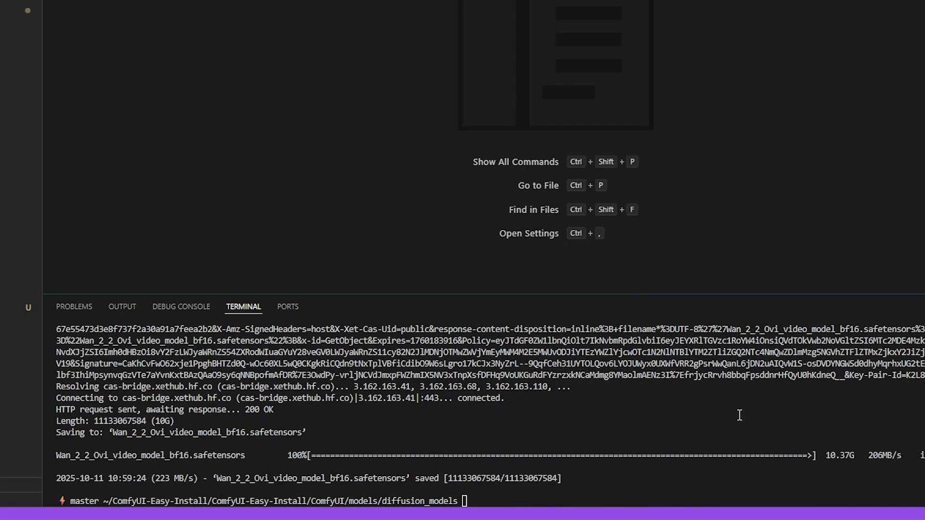
# - Go up two folders from diffusion_models and change into ComfyUI's custom_nodes folder
pyautogui.write('cd ../../')
pyautogui.press('Return')
pyautogui.write('cd')
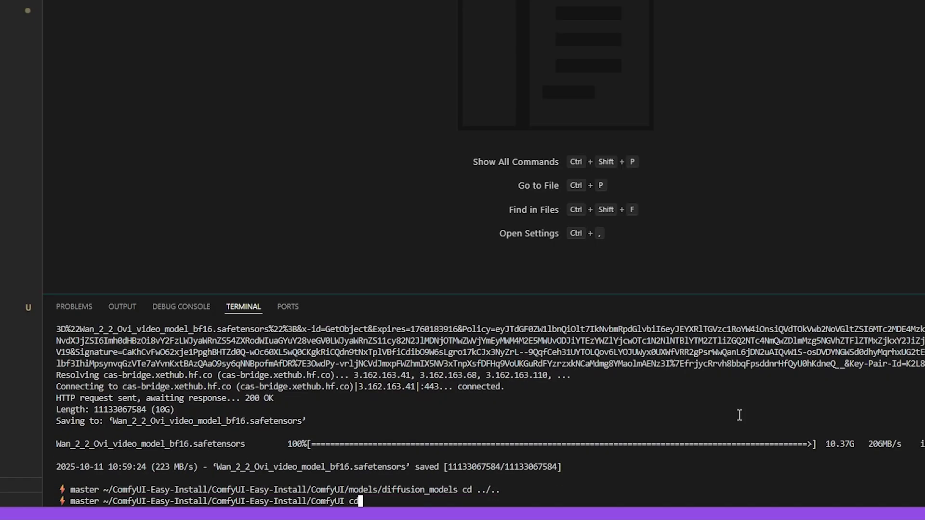
pyautogui.write(' c')
pyautogui.press('Return')
pyautogui.write('c')
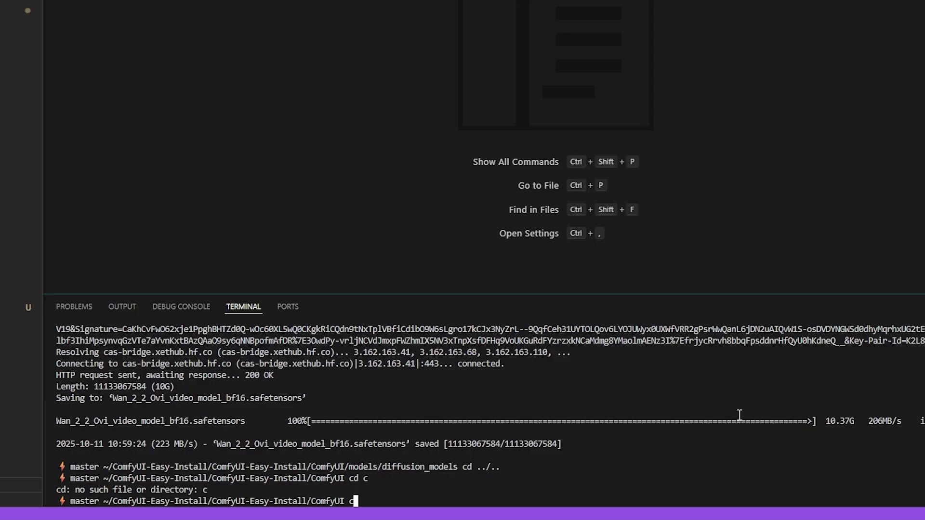
pyautogui.write('d c')
pyautogui.press('Tab')
pyautogui.press('Return')
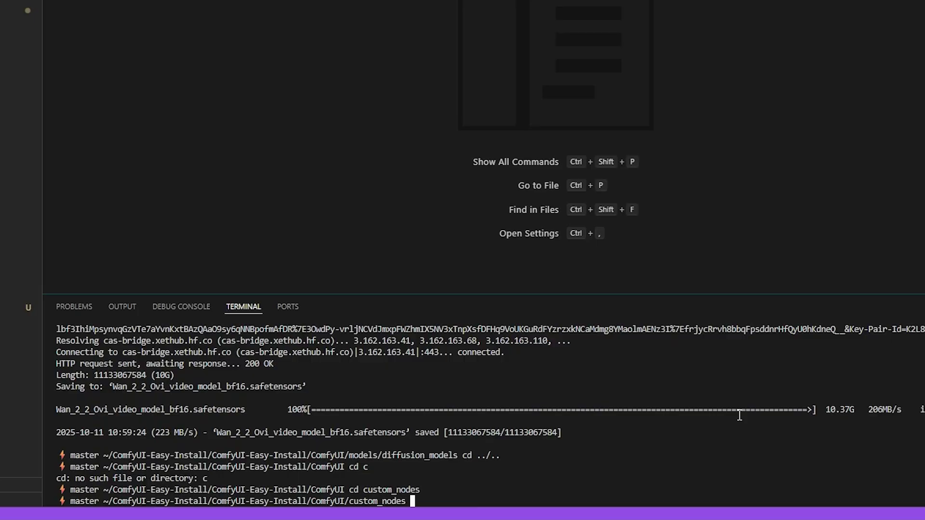
# - Draft a 'git clone --branch ovi' command, check the GitHub page, then erase it
pyautogui.write('git clone --brance ')
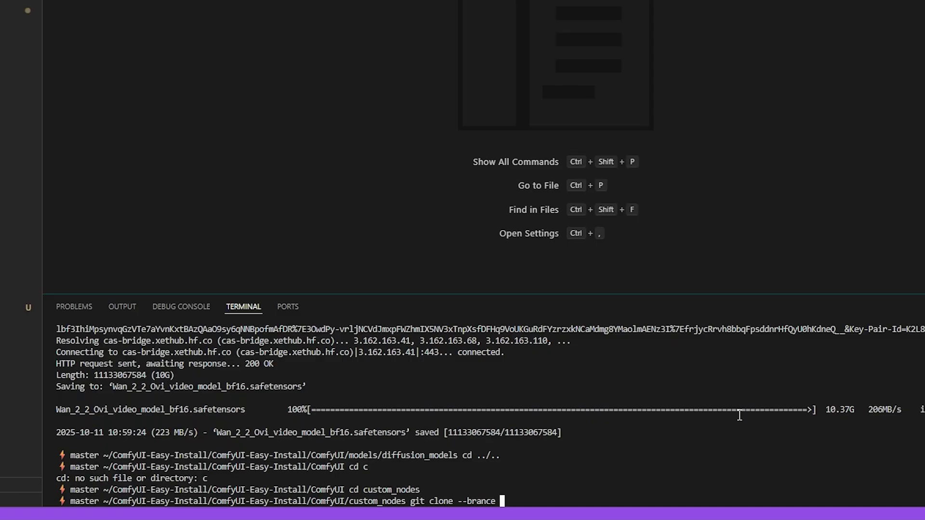
pyautogui.write('ovi')
pyautogui.hotkey('alt', 'Tab')
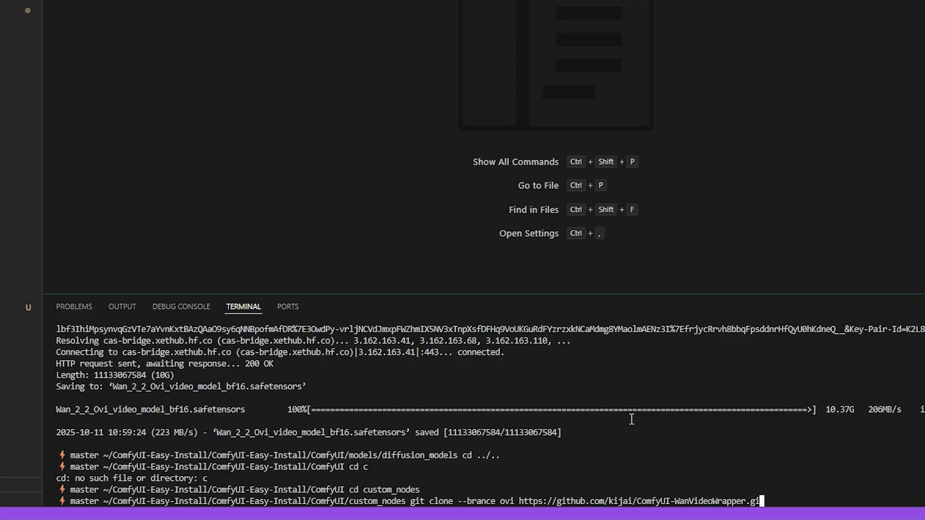
pyautogui.press('BackSpace')
pyautogui.press('BackSpace')
pyautogui.press('BackSpace')
pyautogui.press('BackSpace')
pyautogui.press('BackSpace')
pyautogui.press('BackSpace')
pyautogui.press('BackSpace')
pyautogui.press('BackSpace')
pyautogui.press('BackSpace')
pyautogui.press('BackSpace')
pyautogui.press('BackSpace')
pyautogui.press('BackSpace')
pyautogui.press('BackSpace')
pyautogui.press('BackSpace')
pyautogui.press('BackSpace')
pyautogui.press('BackSpace')
pyautogui.press('BackSpace')
pyautogui.press('BackSpace')
pyautogui.press('BackSpace')
pyautogui.press('BackSpace')
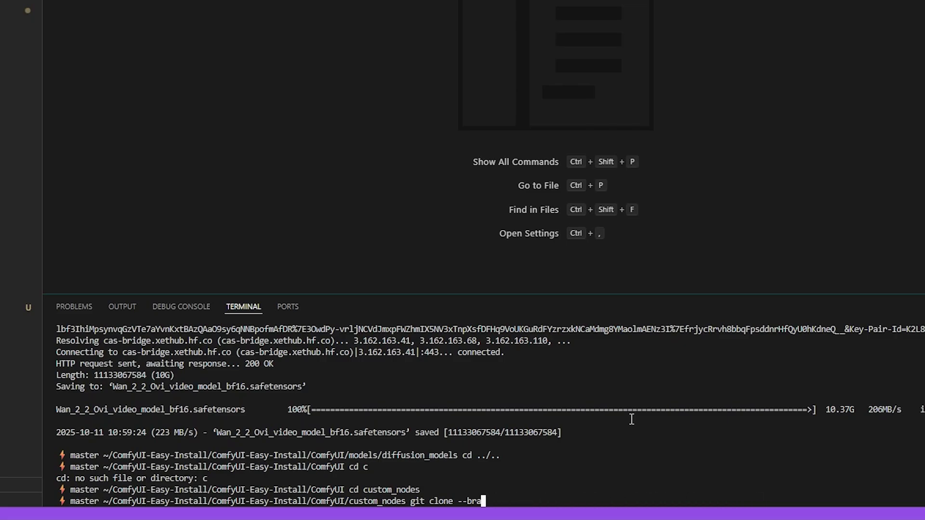
pyautogui.press('BackSpace')
pyautogui.press('BackSpace')
pyautogui.press('BackSpace')
pyautogui.press('BackSpace')
pyautogui.press('BackSpace')
pyautogui.press('BackSpace')
pyautogui.press('BackSpace')
pyautogui.press('BackSpace')
pyautogui.press('BackSpace')
pyautogui.press('BackSpace')
pyautogui.press('BackSpace')
pyautogui.press('BackSpace')
pyautogui.press('BackSpace')
pyautogui.press('BackSpace')
pyautogui.press('BackSpace')
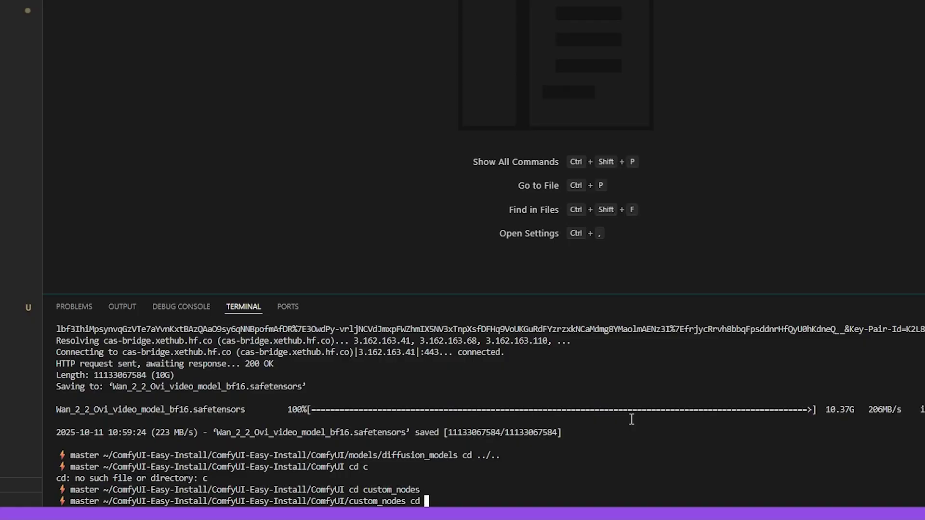
# - Go up three folders, then change into ComfyUI-Easy-Install/python_embeded
pyautogui.write('cd ../../..')
pyautogui.press('Return')
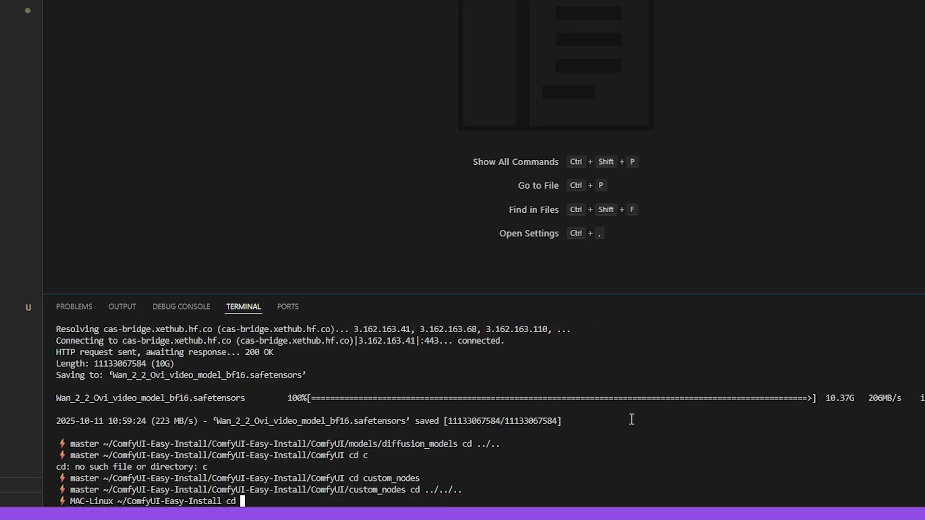
pyautogui.write('cd py')
pyautogui.press('BackSpace')
pyautogui.write('C')
pyautogui.press('Tab')
pyautogui.press('Return')
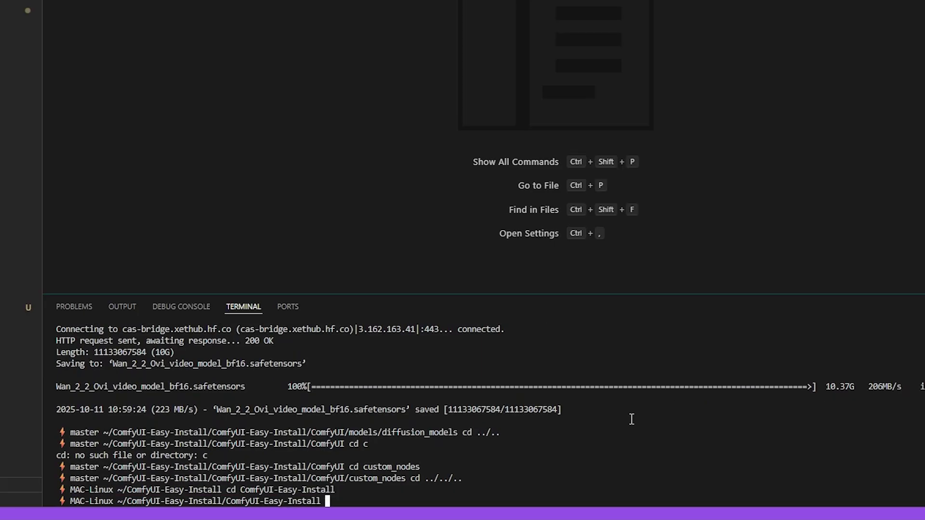
pyautogui.write('cd p')
pyautogui.press('Tab')
pyautogui.press('Return')
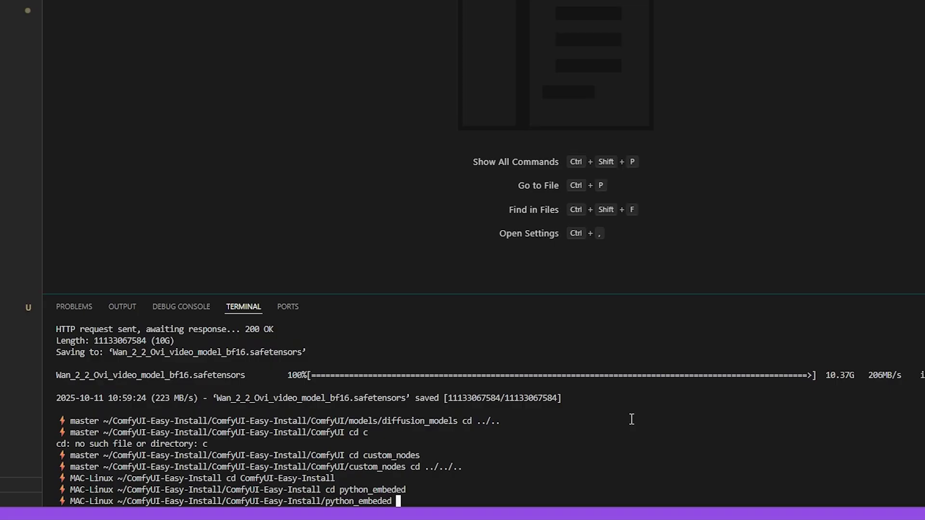
# - Draft 'python -m pip install -r' for ComfyUI-WanVideoWrapper's requirements.txt, then clear it
pyautogui.write('python -mn pip install ')
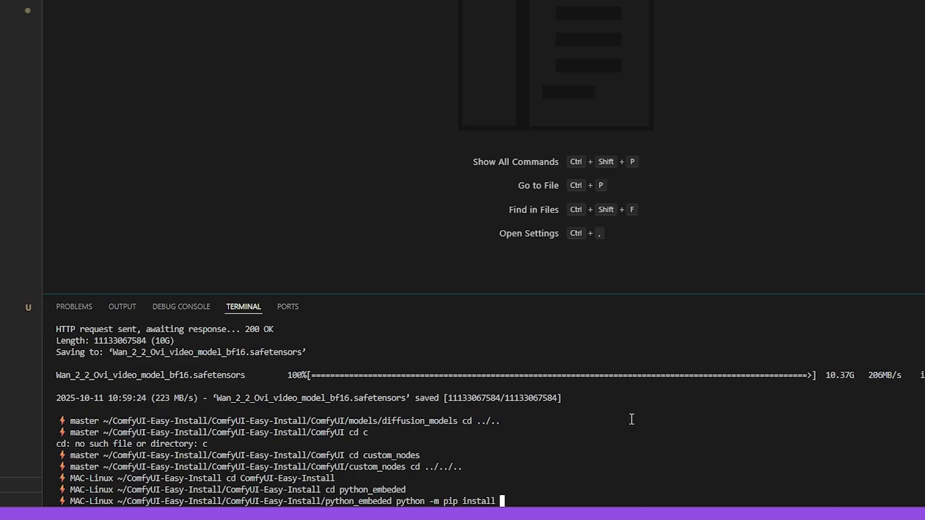
pyautogui.write('-r ../Co')
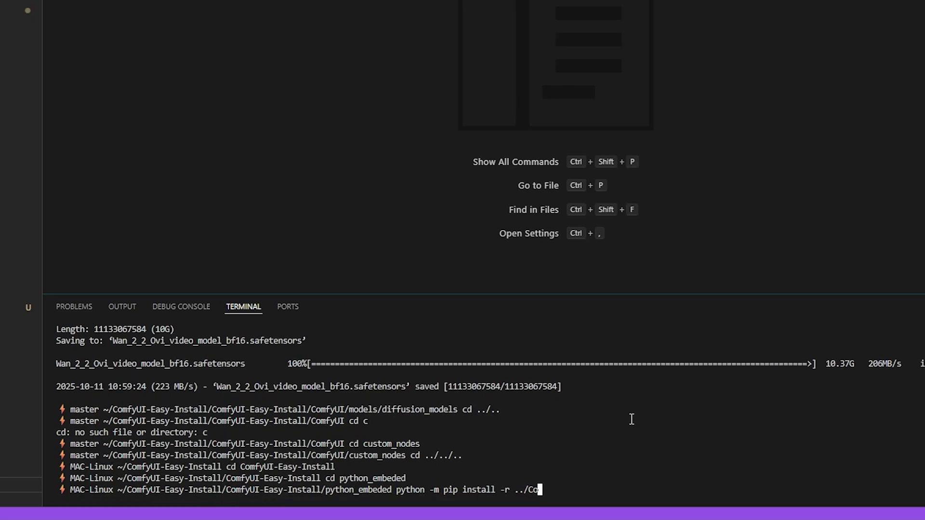
pyautogui.press('Tab')
pyautogui.write('cus')
pyautogui.press('Tab')
pyautogui.write('CO')
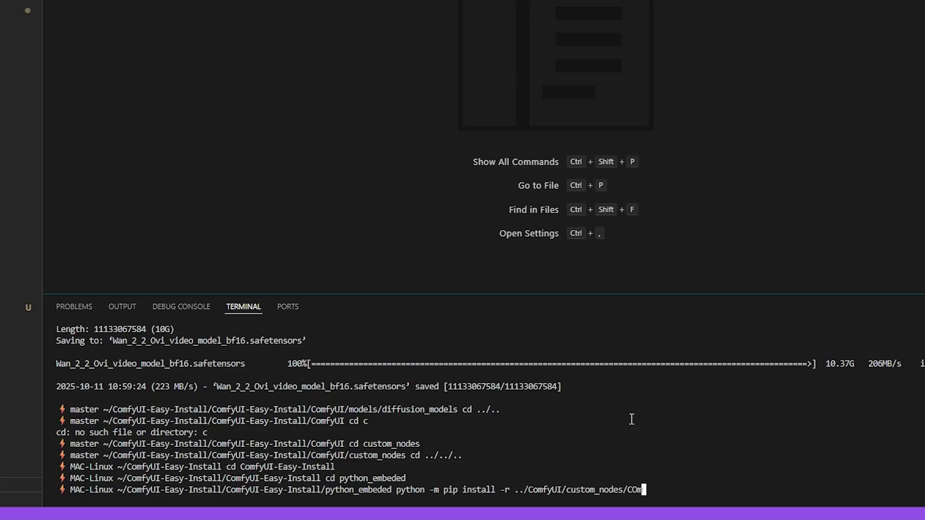
pyautogui.write('m')
pyautogui.press('Tab')
pyautogui.write('wanvi')
pyautogui.press('BackSpace')
pyautogui.press('BackSpace')
pyautogui.press('Tab')
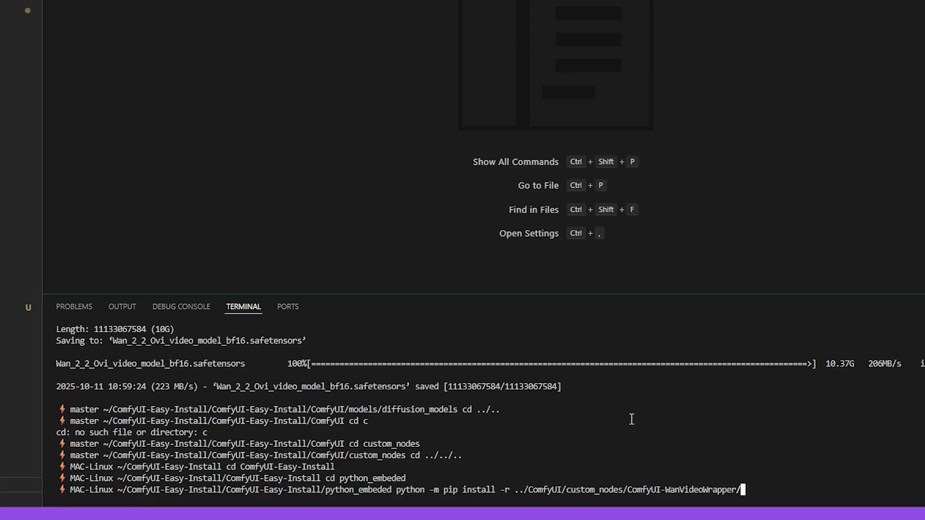
pyautogui.write('req')
pyautogui.press('Tab')
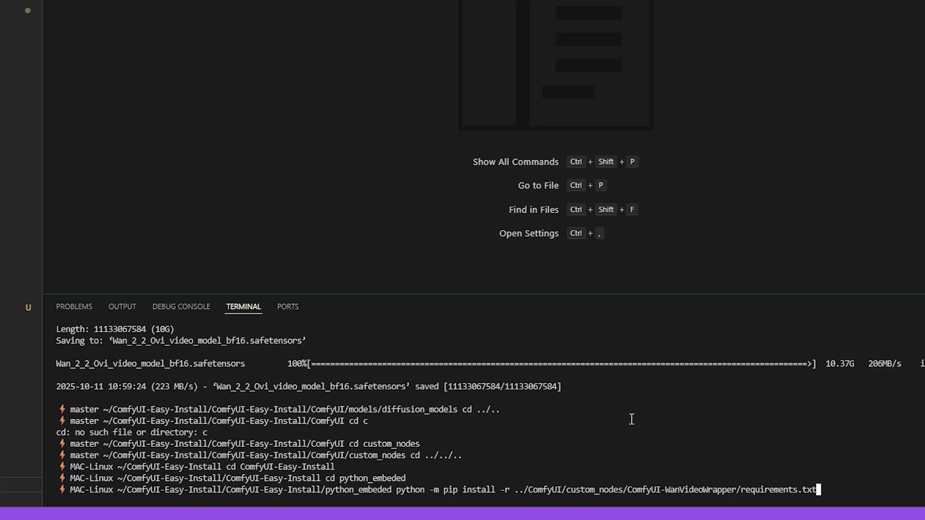
pyautogui.press('BackSpace')
pyautogui.press('BackSpace')
pyautogui.press('BackSpace')
pyautogui.press('BackSpace')
pyautogui.press('BackSpace')
pyautogui.press('BackSpace')
pyautogui.press('BackSpace')
pyautogui.press('BackSpace')
pyautogui.press('BackSpace')
pyautogui.press('BackSpace')
pyautogui.press('BackSpace')
pyautogui.press('BackSpace')
pyautogui.press('BackSpace')
pyautogui.press('BackSpace')
pyautogui.press('BackSpace')
pyautogui.press('BackSpace')
pyautogui.press('BackSpace')
pyautogui.press('BackSpace')
pyautogui.press('BackSpace')
pyautogui.press('BackSpace')
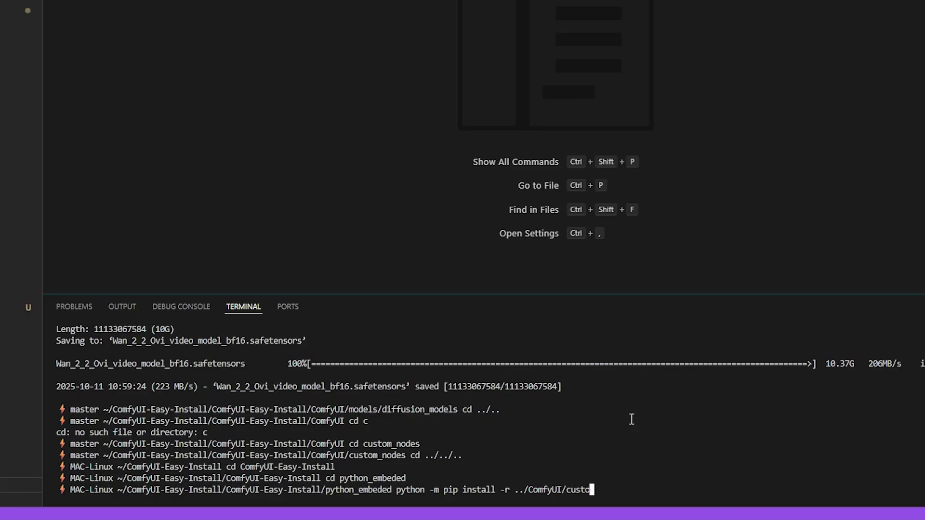
pyautogui.press('BackSpace')
pyautogui.press('BackSpace')
pyautogui.press('BackSpace')
pyautogui.press('BackSpace')
pyautogui.press('BackSpace')
pyautogui.press('BackSpace')
pyautogui.press('BackSpace')
pyautogui.press('BackSpace')
pyautogui.press('BackSpace')
pyautogui.press('BackSpace')
pyautogui.press('BackSpace')
pyautogui.press('BackSpace')
pyautogui.press('BackSpace')
pyautogui.press('BackSpace')
pyautogui.press('BackSpace')
pyautogui.press('BackSpace')
pyautogui.press('BackSpace')
pyautogui.press('BackSpace')
pyautogui.press('BackSpace')
pyautogui.press('BackSpace')
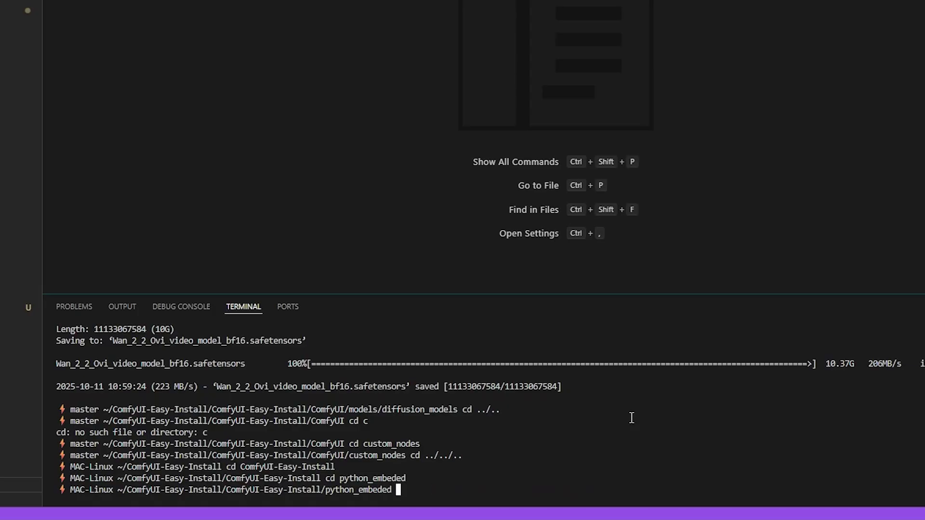
pyautogui.click(20, 25)
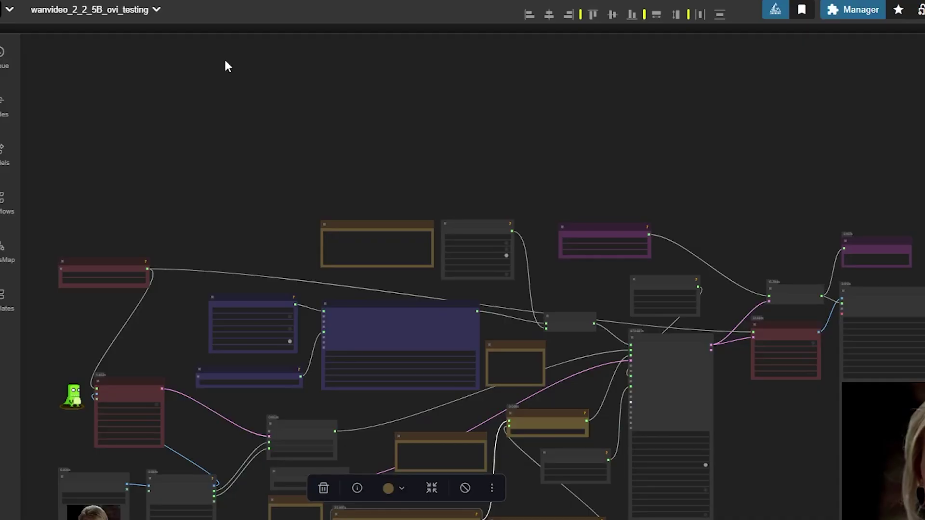
# - Move the WanVideo VAE Loader node further left in the Ovi workflow graph
pyautogui.scroll(4, 332, 386)
pyautogui.scroll(2, 331, 385)
pyautogui.moveTo(60, 260); pyautogui.dragTo(472, 301)
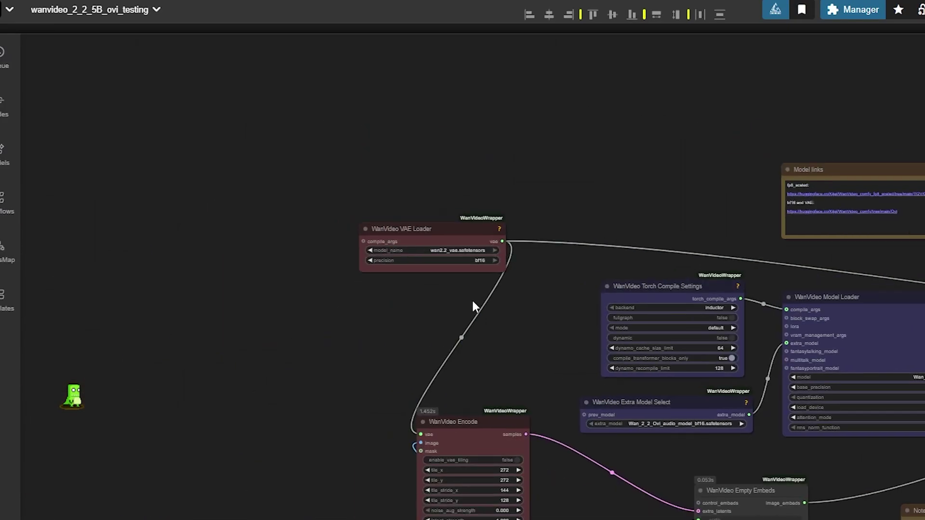
pyautogui.scroll(4, 472, 301)
pyautogui.moveTo(409, 206); pyautogui.dragTo(357, 209)
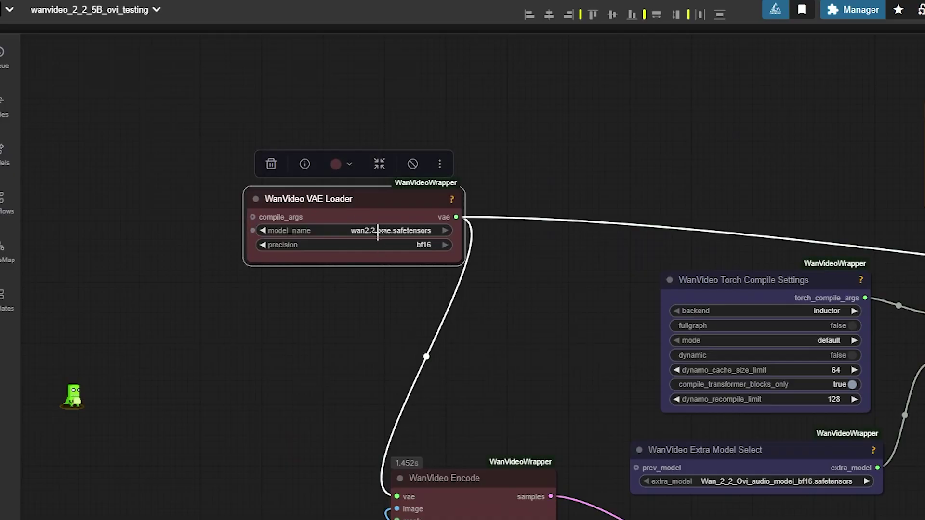
pyautogui.moveTo(526, 379); pyautogui.dragTo(524, 376)
# - Pan and zoom around the workflow to review the finished video and 5-second audio outputs
pyautogui.scroll(-5, 525, 395)
pyautogui.scroll(-5, 561, 467)
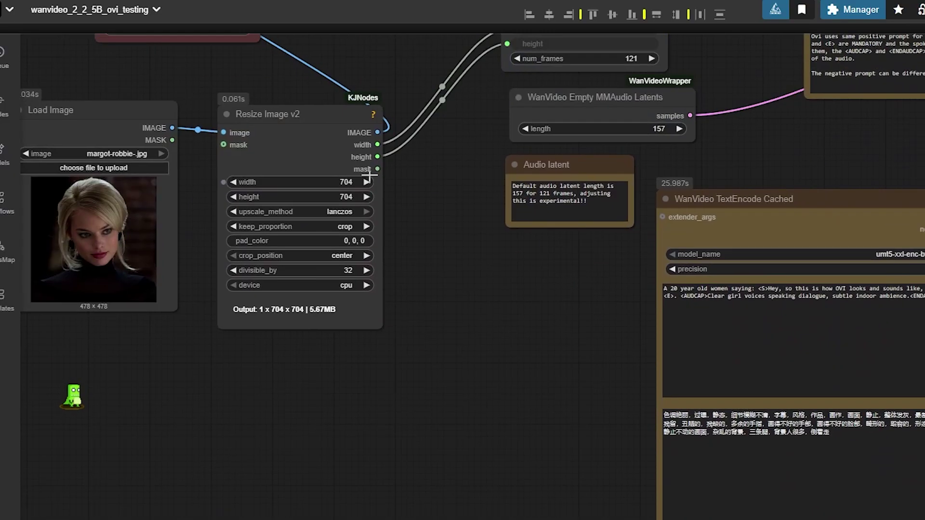
pyautogui.hscroll(4, 268, 423)
pyautogui.hscroll(3, 259, 417)
pyautogui.scroll(1, 505, 343)
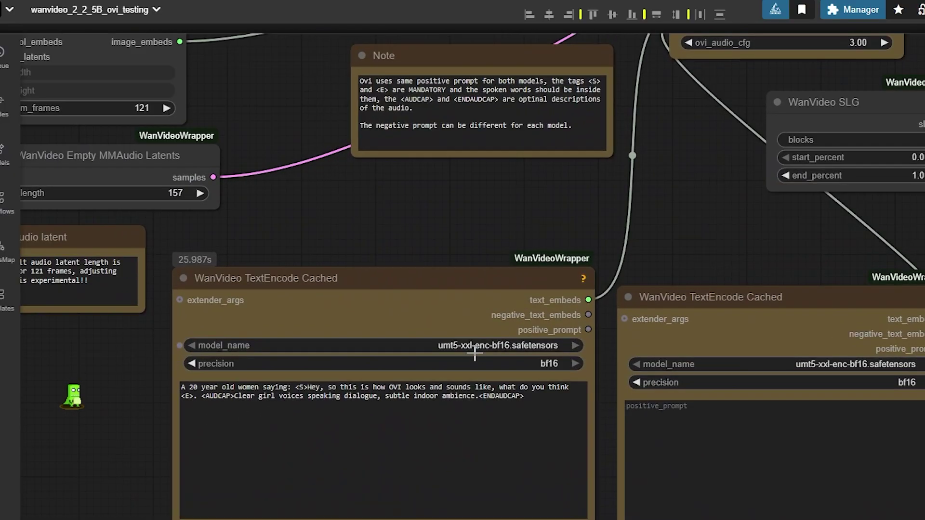
pyautogui.scroll(-4, 470, 356)
pyautogui.scroll(-2, 417, 357)
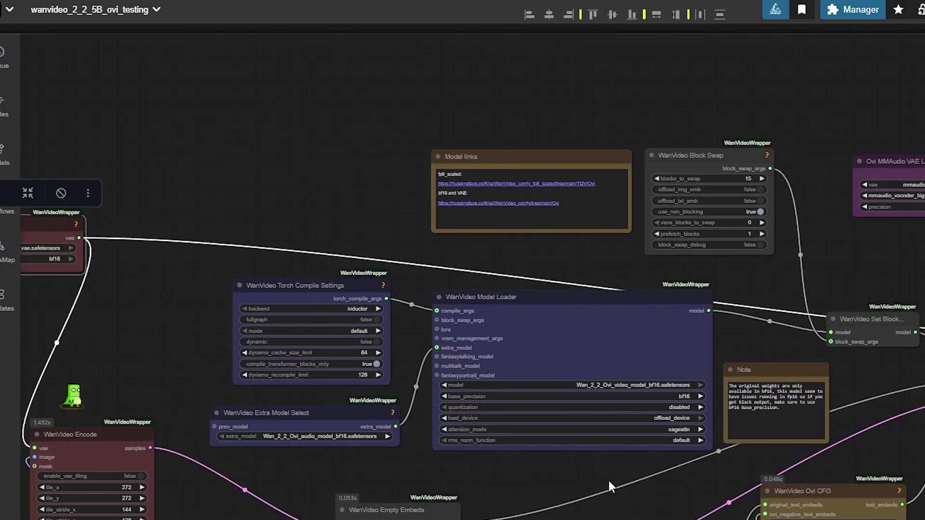
pyautogui.scroll(2, 608, 481)
pyautogui.hscroll(5, 626, 491)
pyautogui.hscroll(-5, 769, 469)
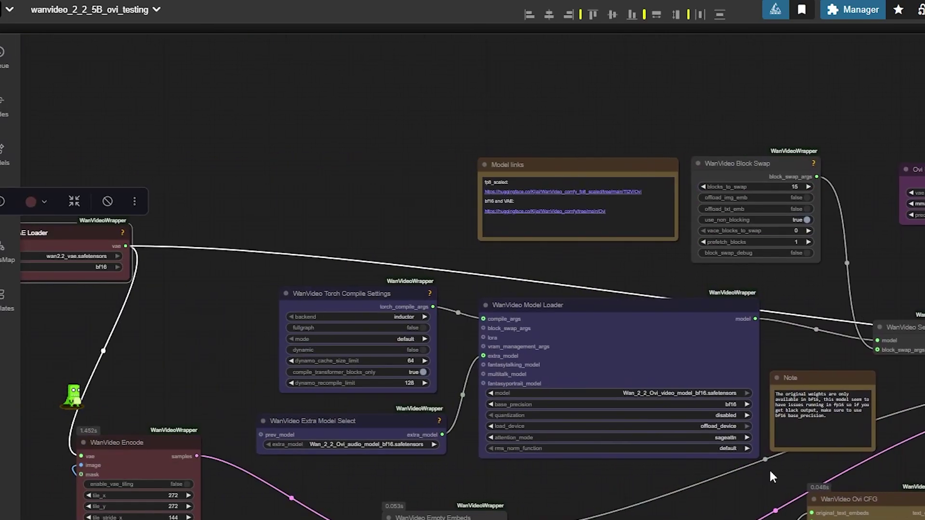
pyautogui.hscroll(-4, 287, 405)
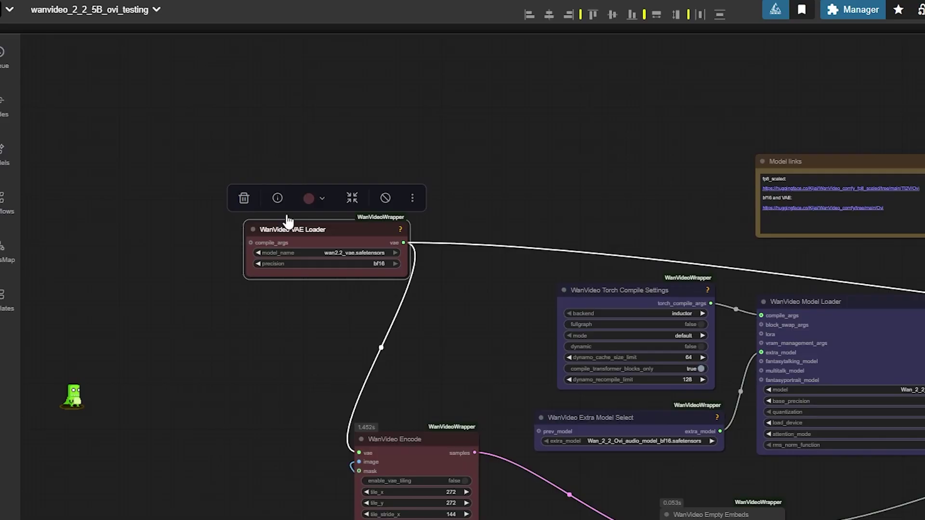
pyautogui.hscroll(2, 287, 222)
pyautogui.hscroll(5, 666, 328)
pyautogui.scroll(-2, 816, 275)
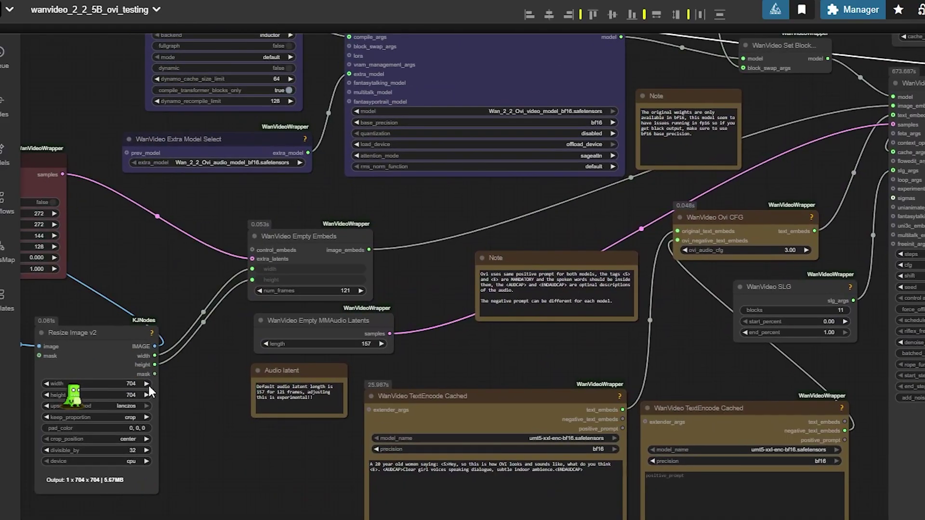
pyautogui.hscroll(-5, 367, 356)
pyautogui.hscroll(-1, 367, 356)
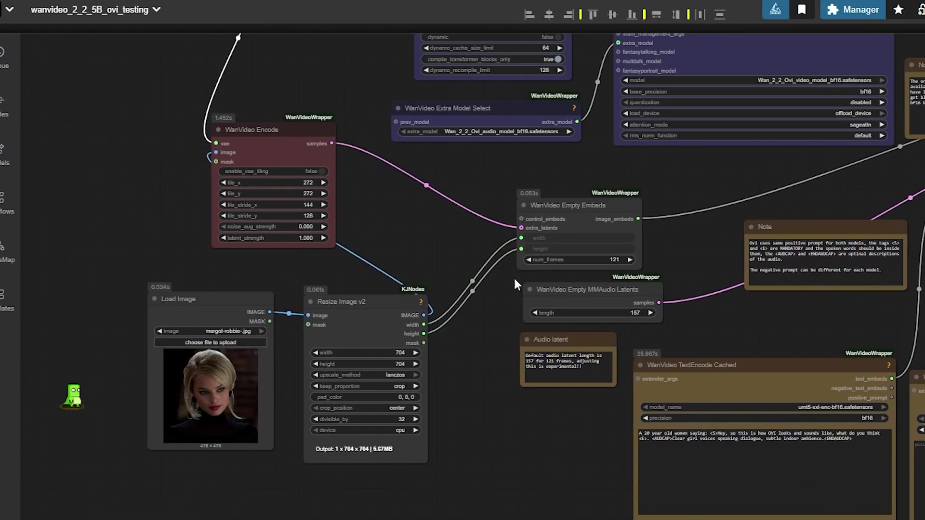
pyautogui.hscroll(10, 717, 380)
pyautogui.scroll(3, 716, 379)
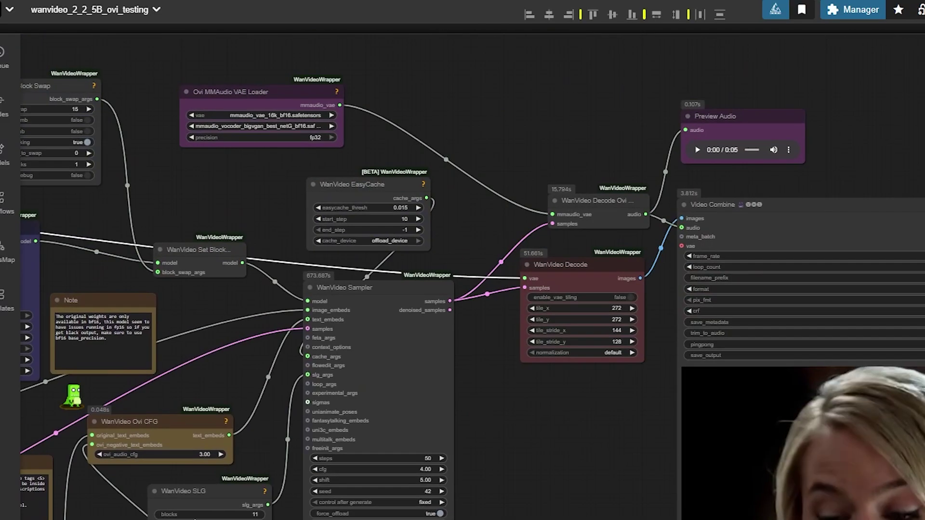
pyautogui.scroll(-3, 254, 427)
pyautogui.hscroll(-3, 254, 427)
pyautogui.hscroll(5, 490, 393)
pyautogui.scroll(2, 490, 393)
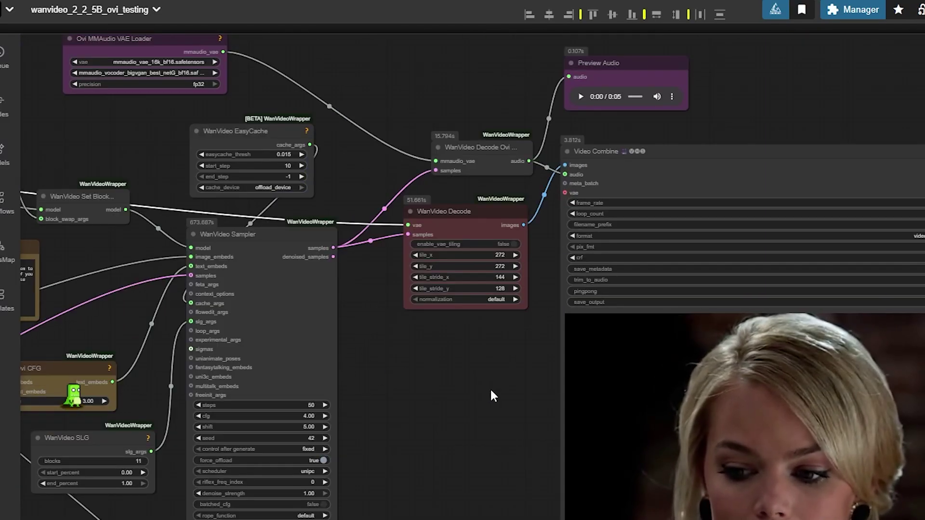
pyautogui.scroll(-5, 490, 388)
pyautogui.moveTo(315, 381); pyautogui.dragTo(576, 418)
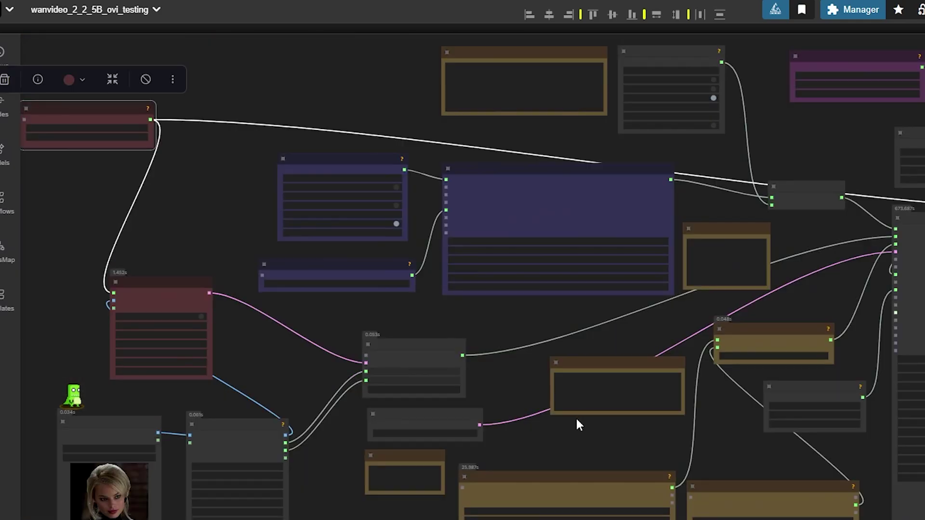
pyautogui.hscroll(-4, 491, 361)
pyautogui.scroll(2, 409, 302)
pyautogui.hscroll(3, 609, 344)
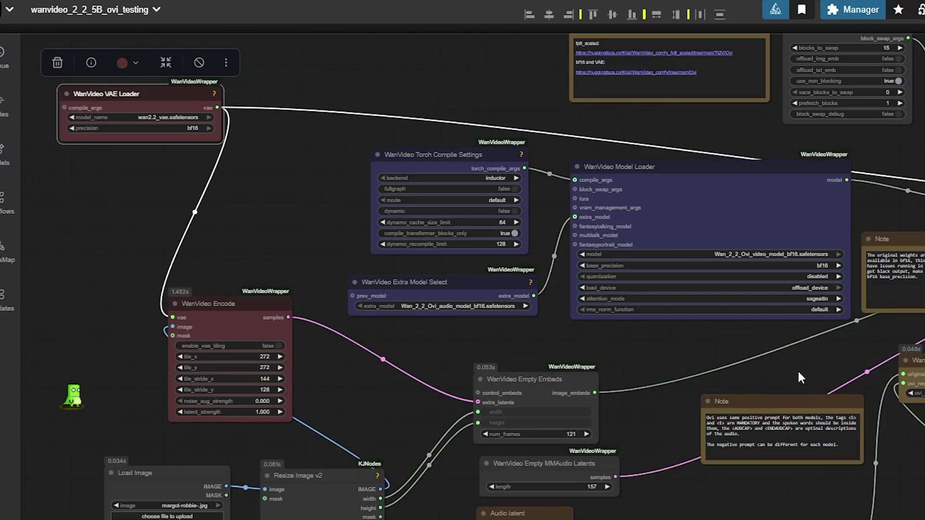
pyautogui.moveTo(809, 374); pyautogui.dragTo(416, 294)
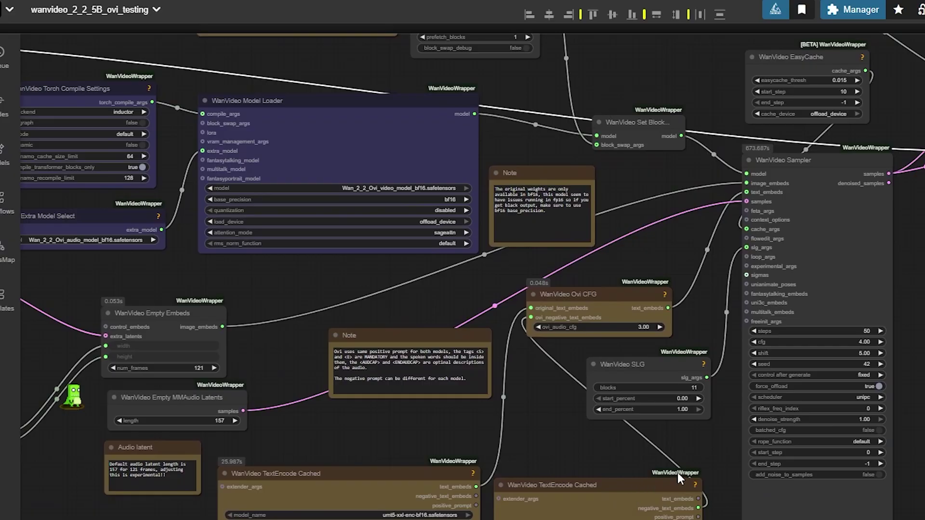
pyautogui.moveTo(712, 455); pyautogui.dragTo(704, 404)
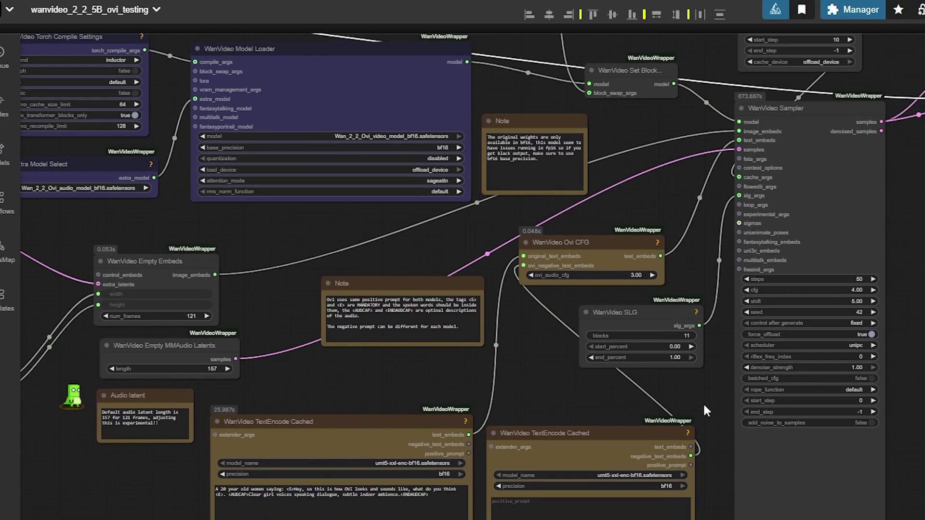
pyautogui.scroll(-3, 705, 405)
pyautogui.scroll(-3, 704, 412)
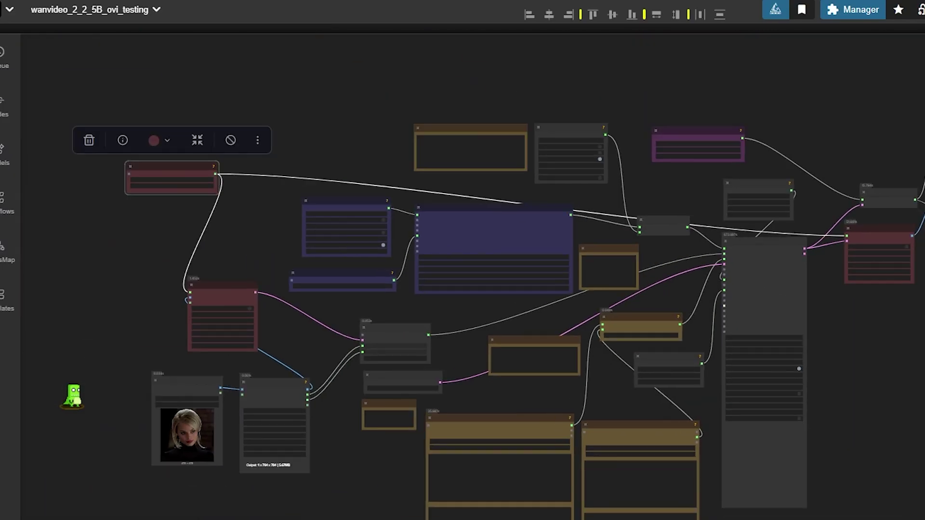